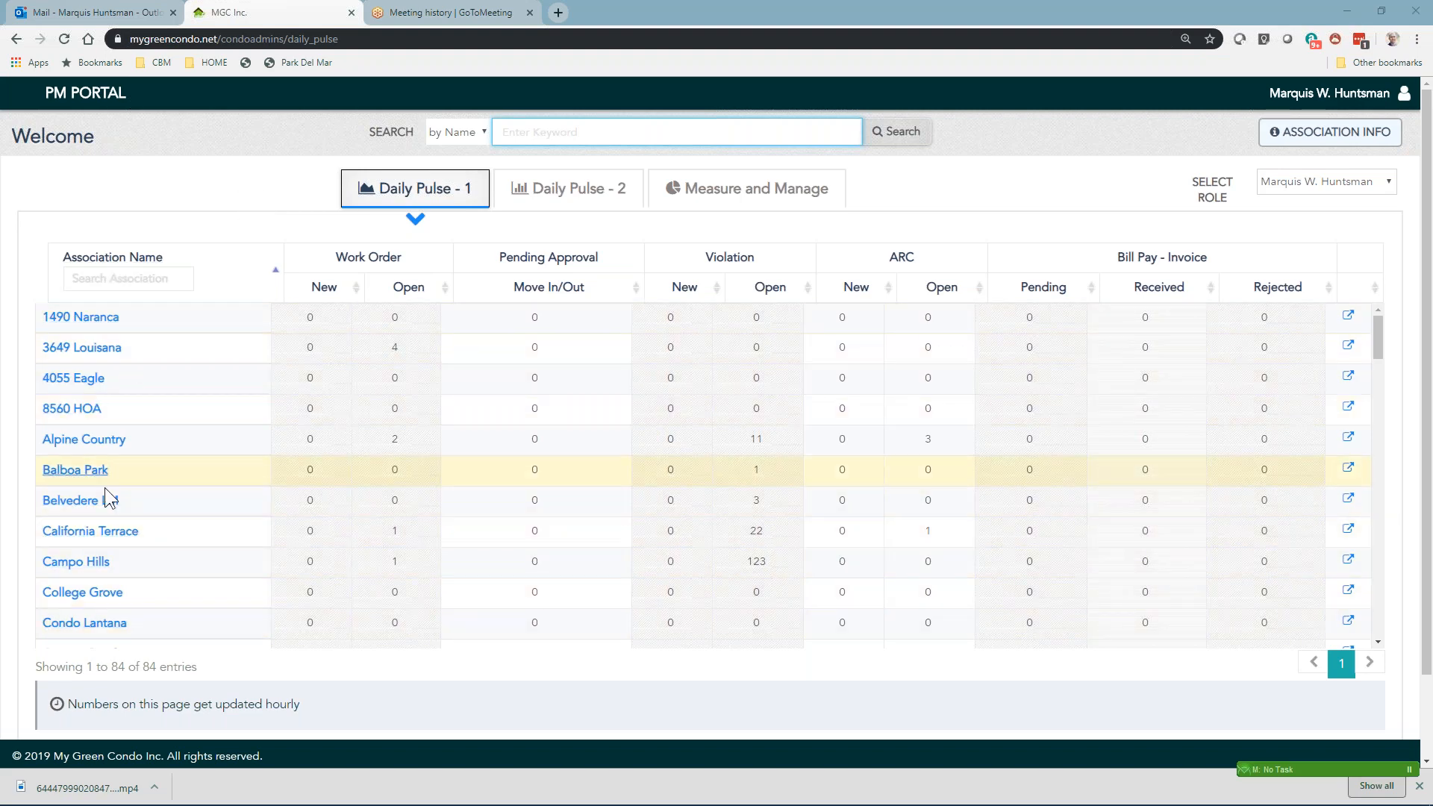
# - Open the Manage Residents and Units page for the California Terrace association
pyautogui.click(84, 533)
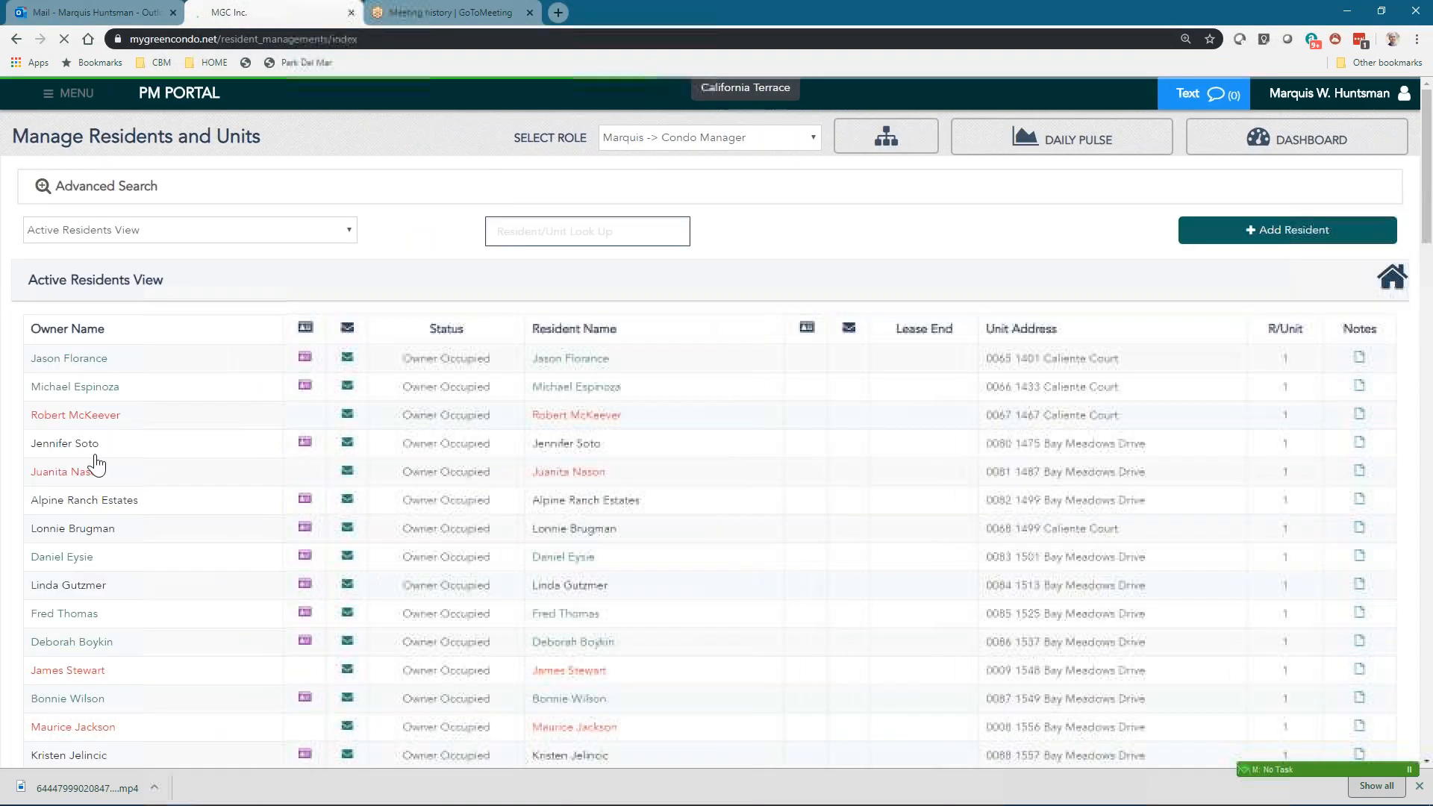
pyautogui.click(47, 94)
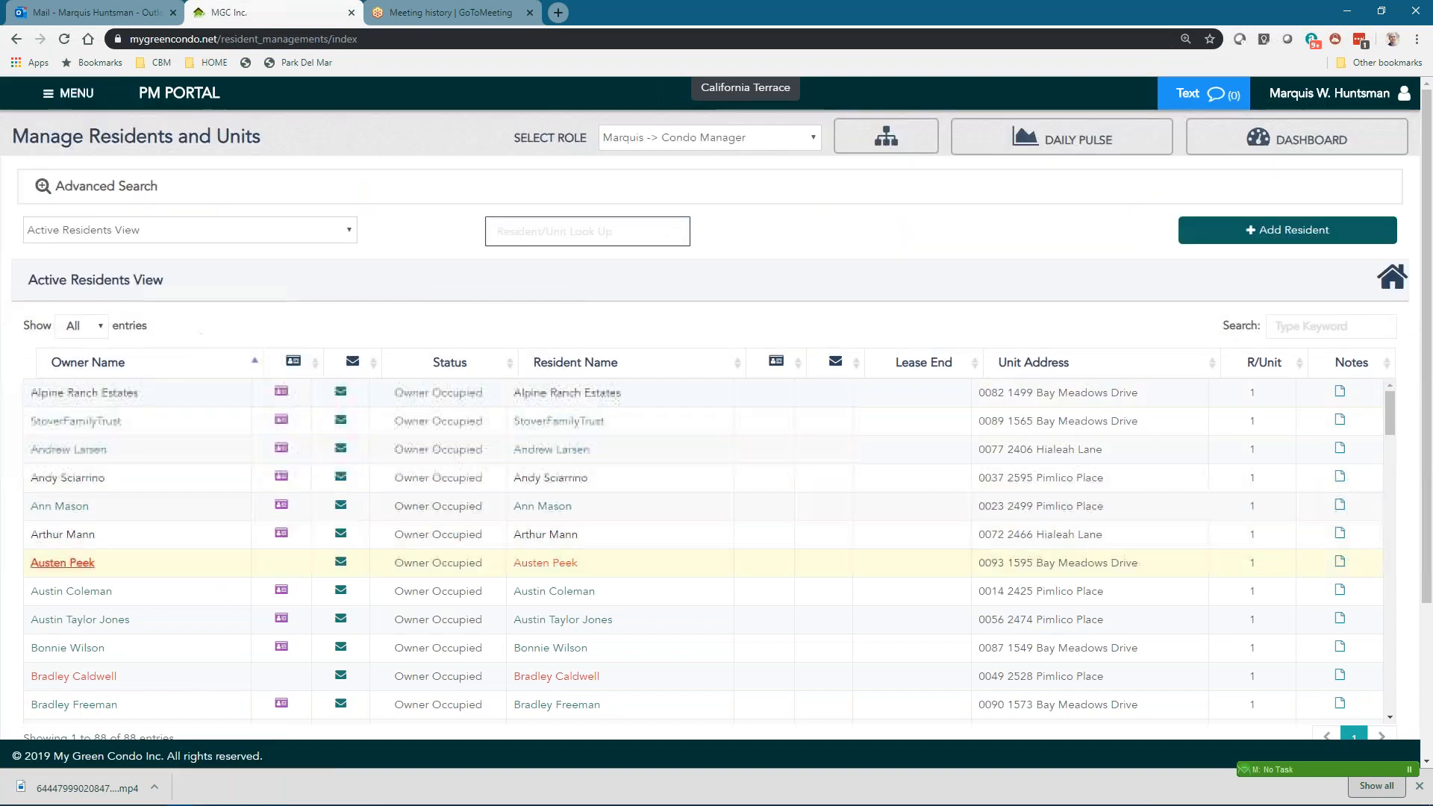
pyautogui.moveTo(75, 97)
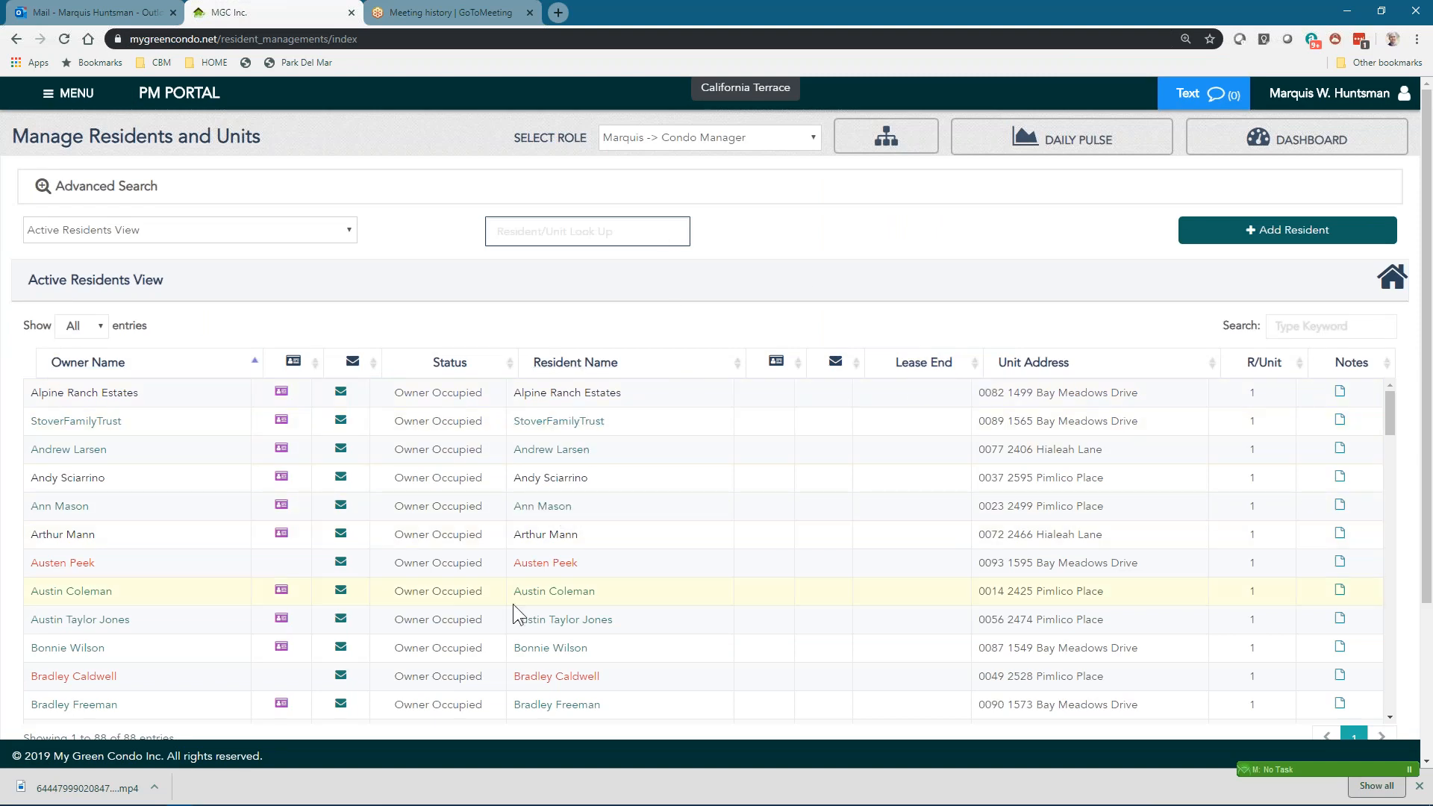
# - Look through California Terrace's active residents list and the name colour legend beneath it
pyautogui.scroll(-1, 436, 533)
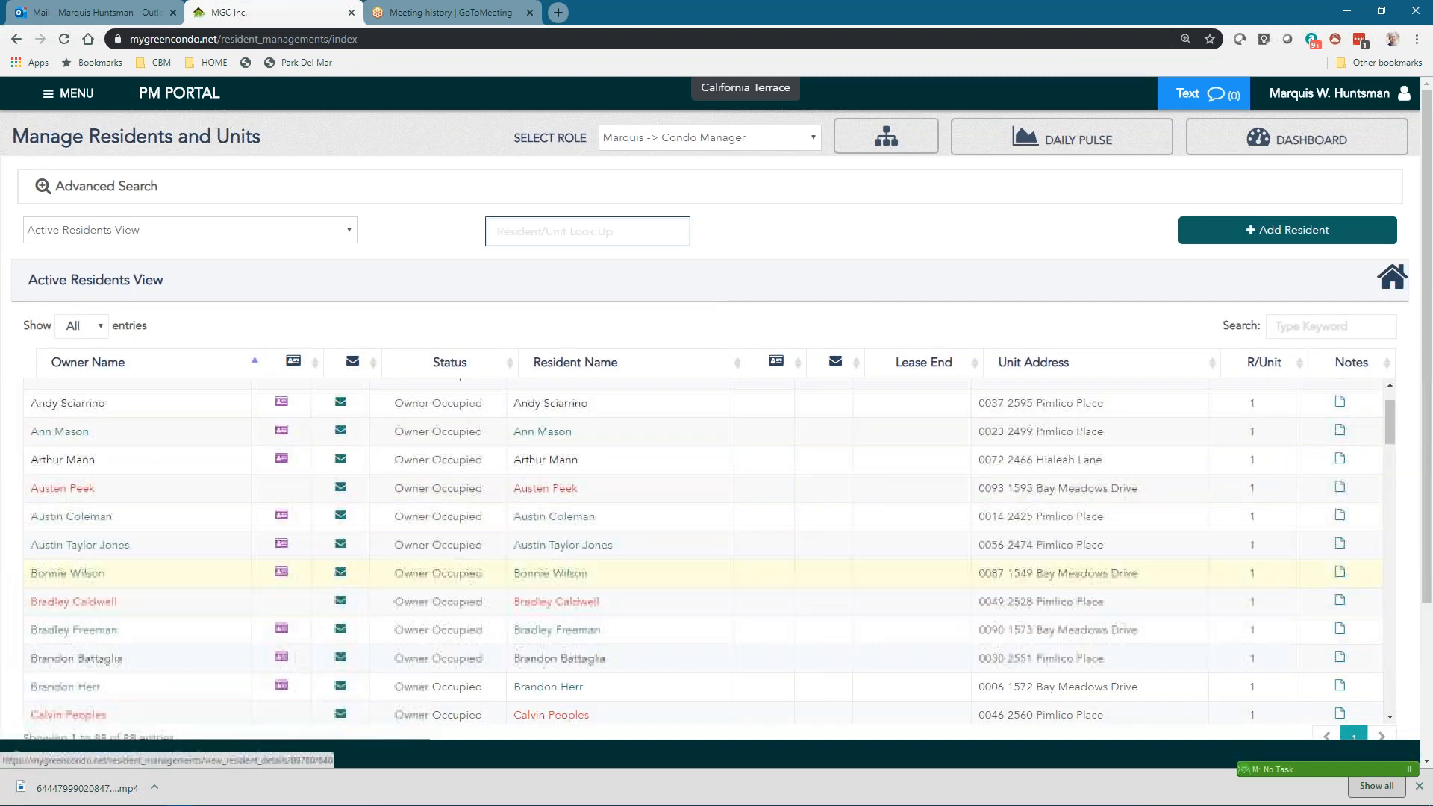
pyautogui.scroll(-4, 560, 585)
pyautogui.scroll(-15, 642, 570)
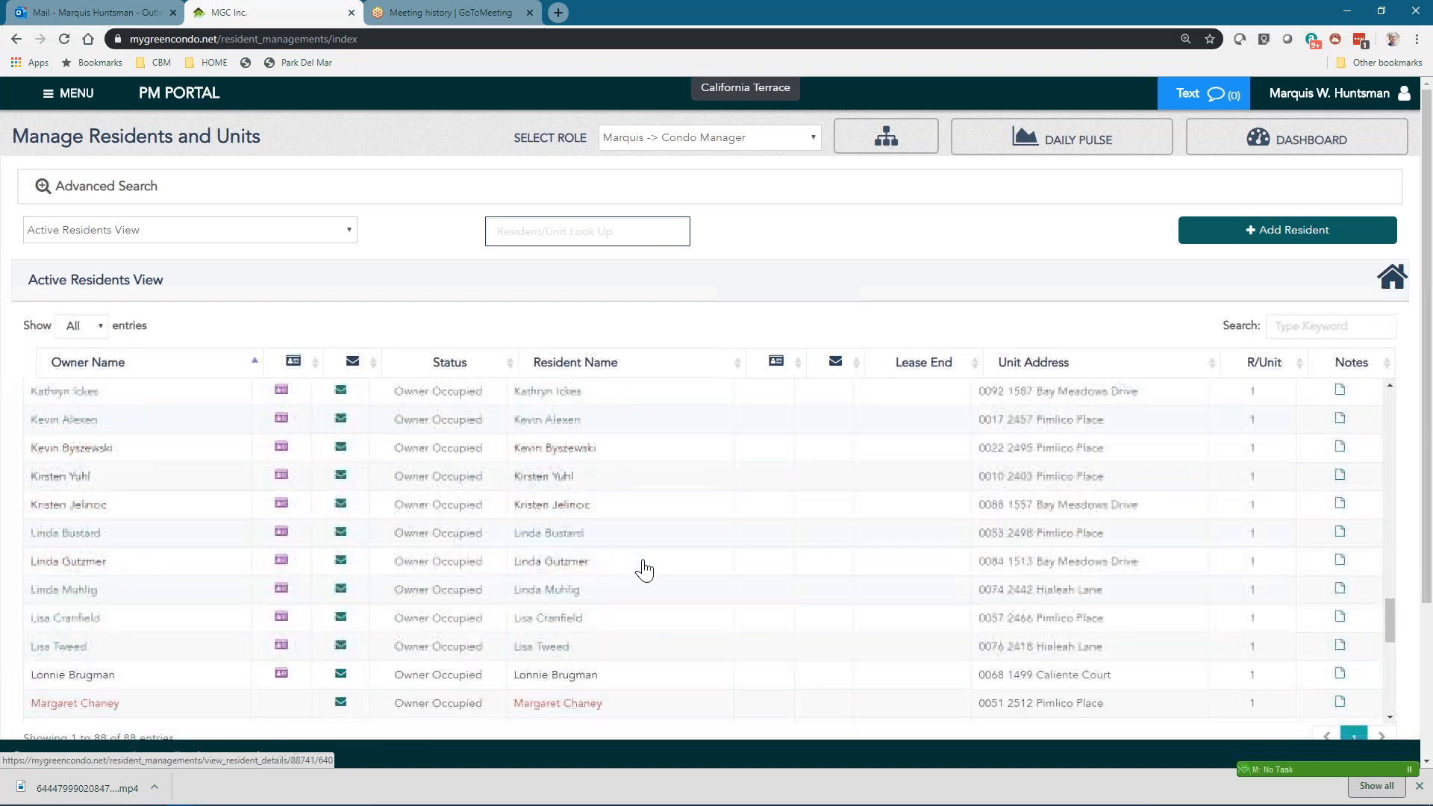
pyautogui.scroll(-3, 645, 569)
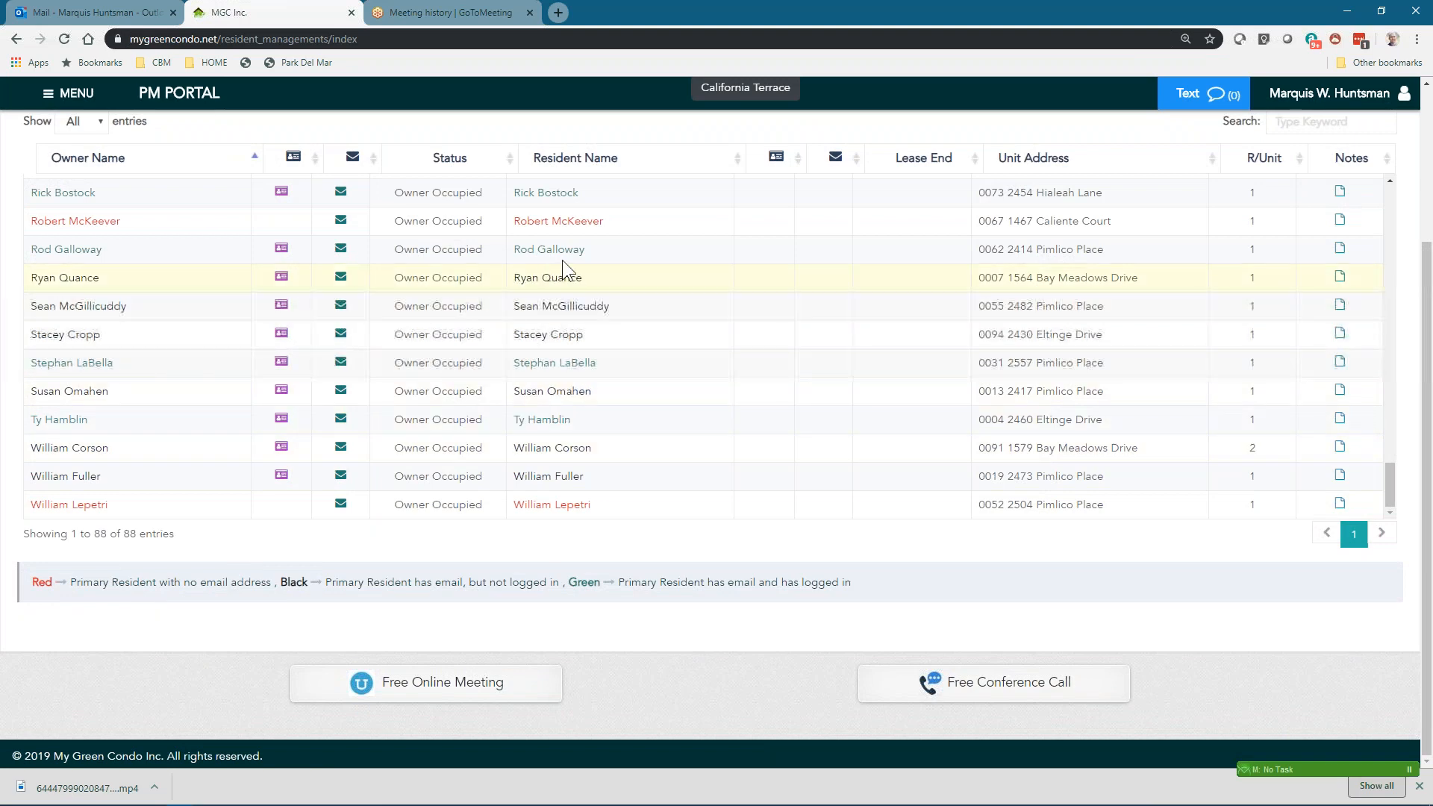
pyautogui.scroll(5, 553, 236)
pyautogui.scroll(10, 547, 344)
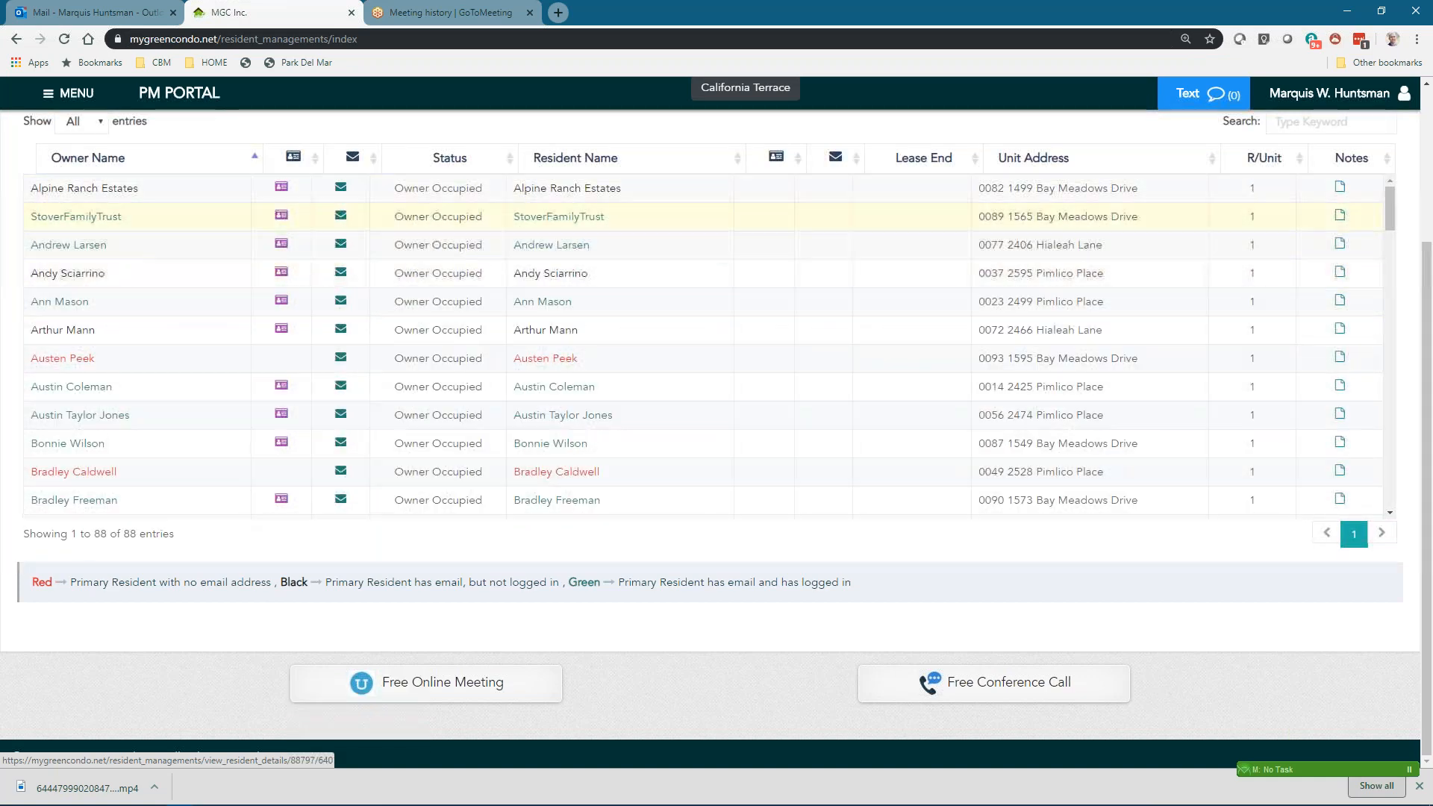
pyautogui.scroll(3, 551, 221)
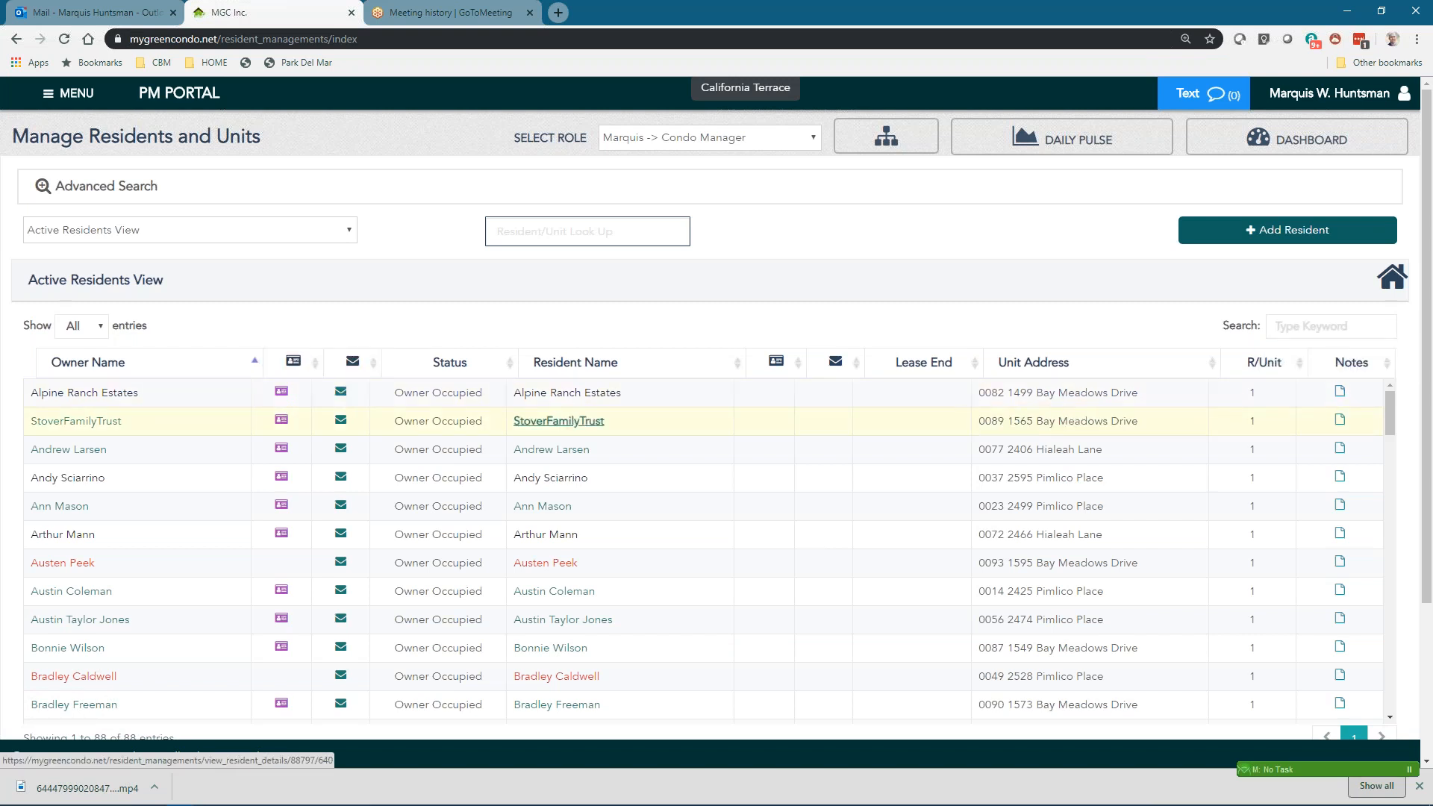
# - Open the note editor for Alpine Ranch Estates, examine the note and history areas, and return to the residents list
pyautogui.click(1340, 394)
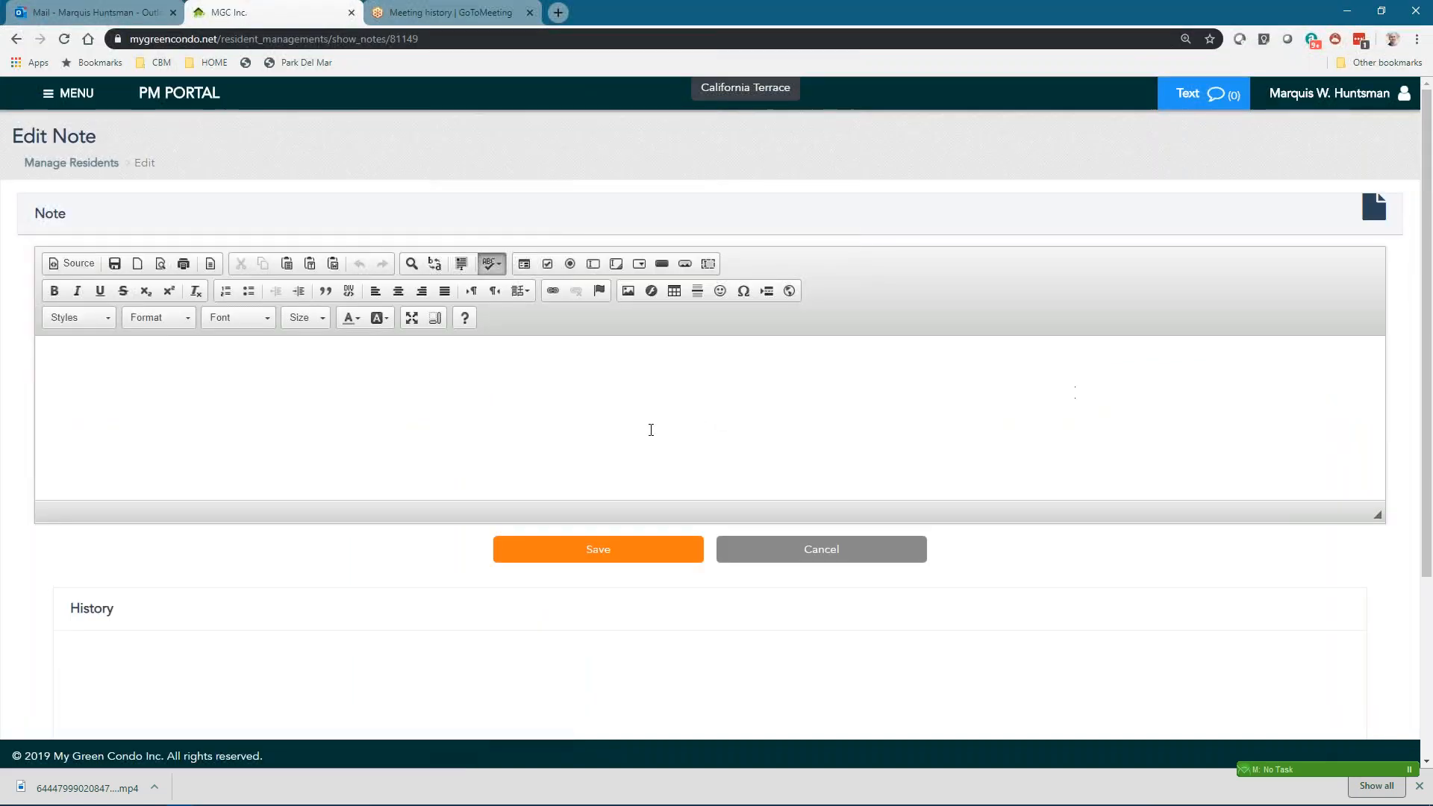
pyautogui.scroll(-3, 344, 490)
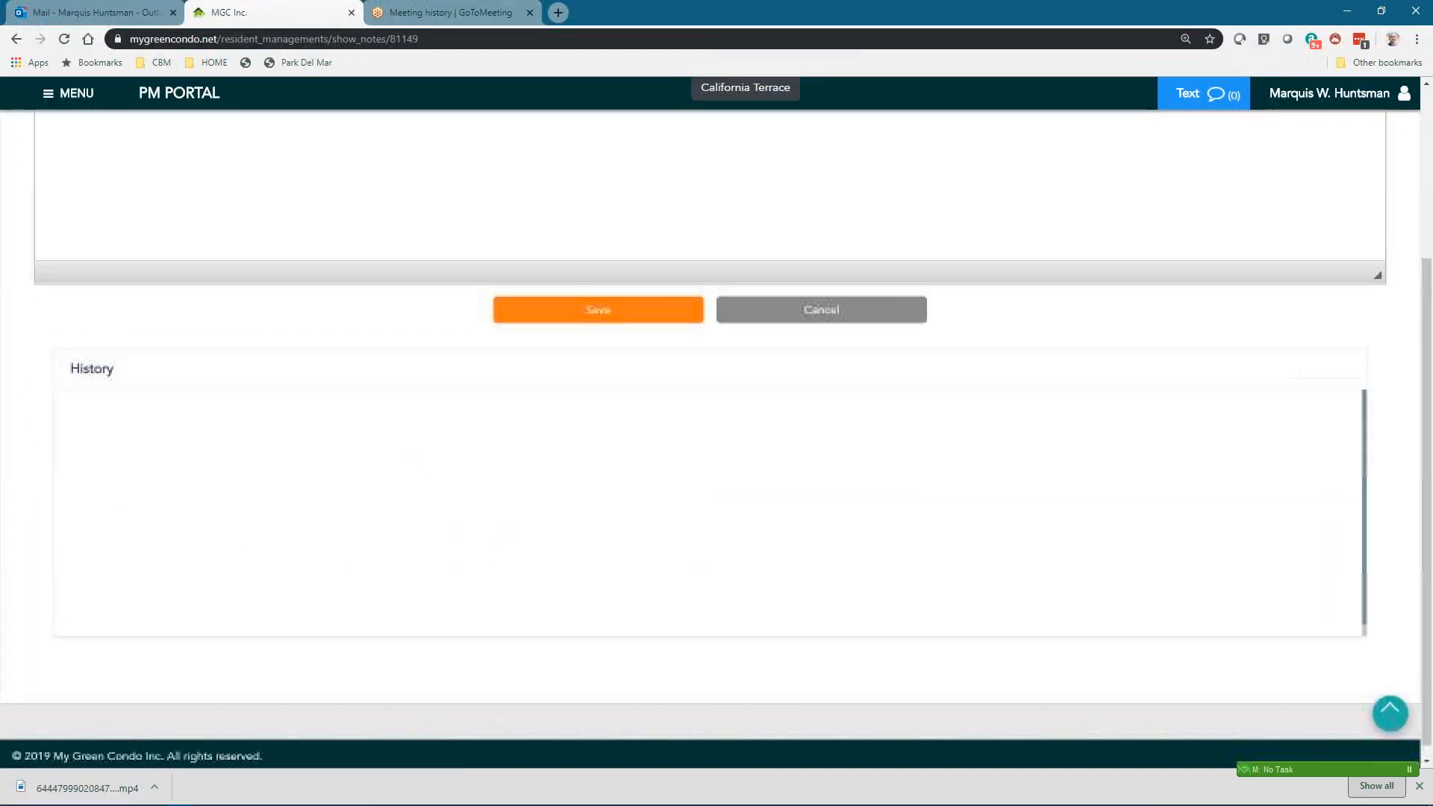
pyautogui.scroll(3, 206, 142)
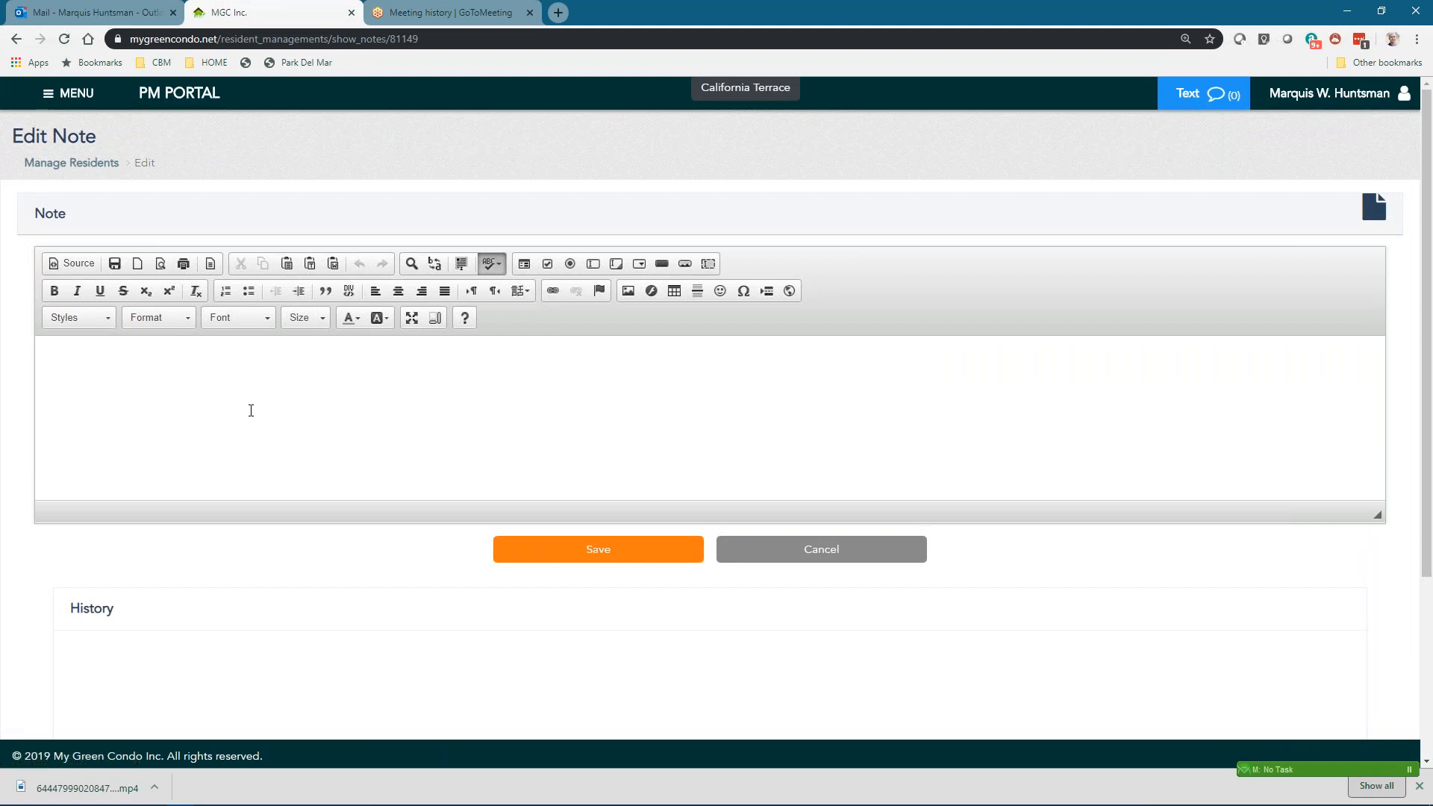
pyautogui.scroll(-3, 335, 469)
pyautogui.scroll(3, 396, 477)
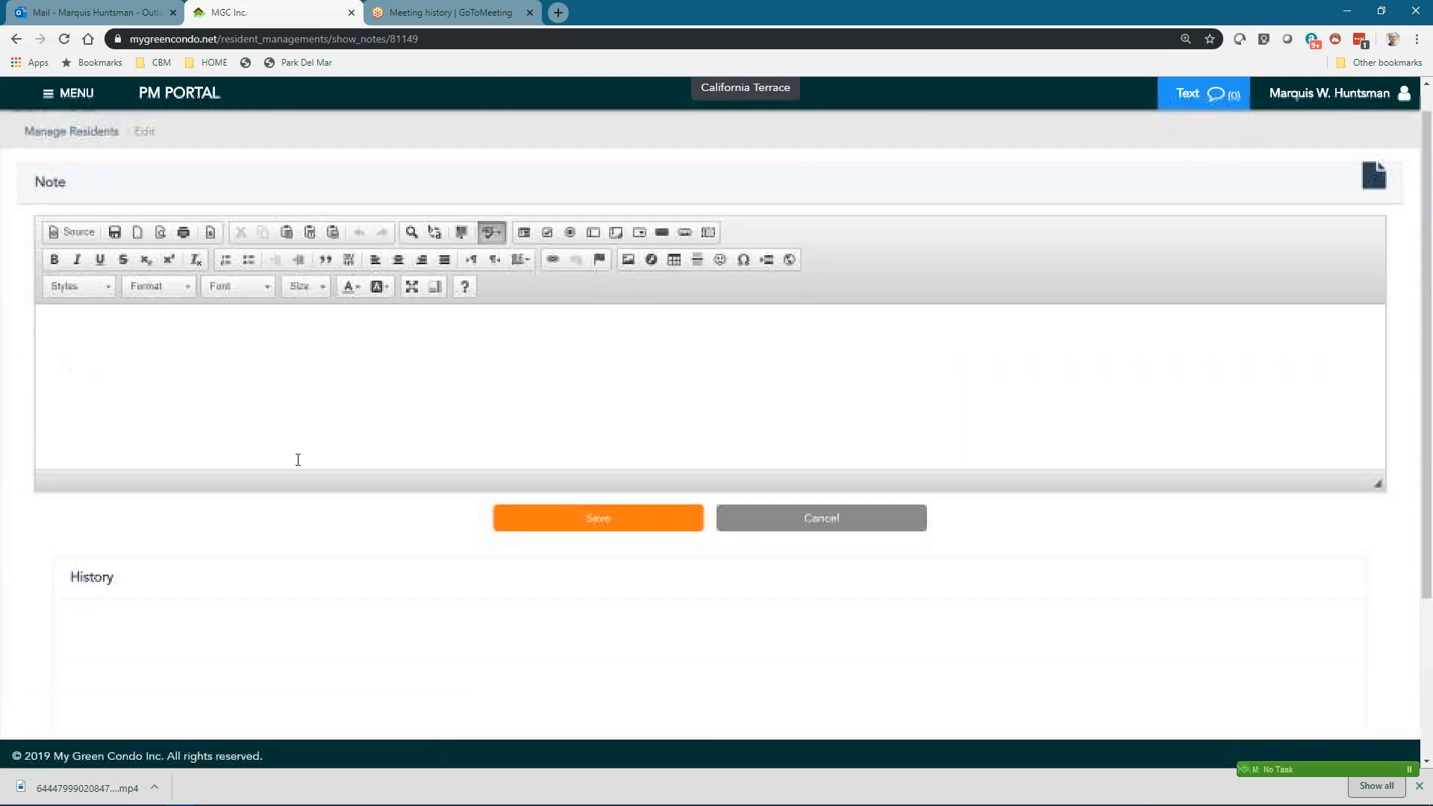
pyautogui.scroll(-3, 314, 480)
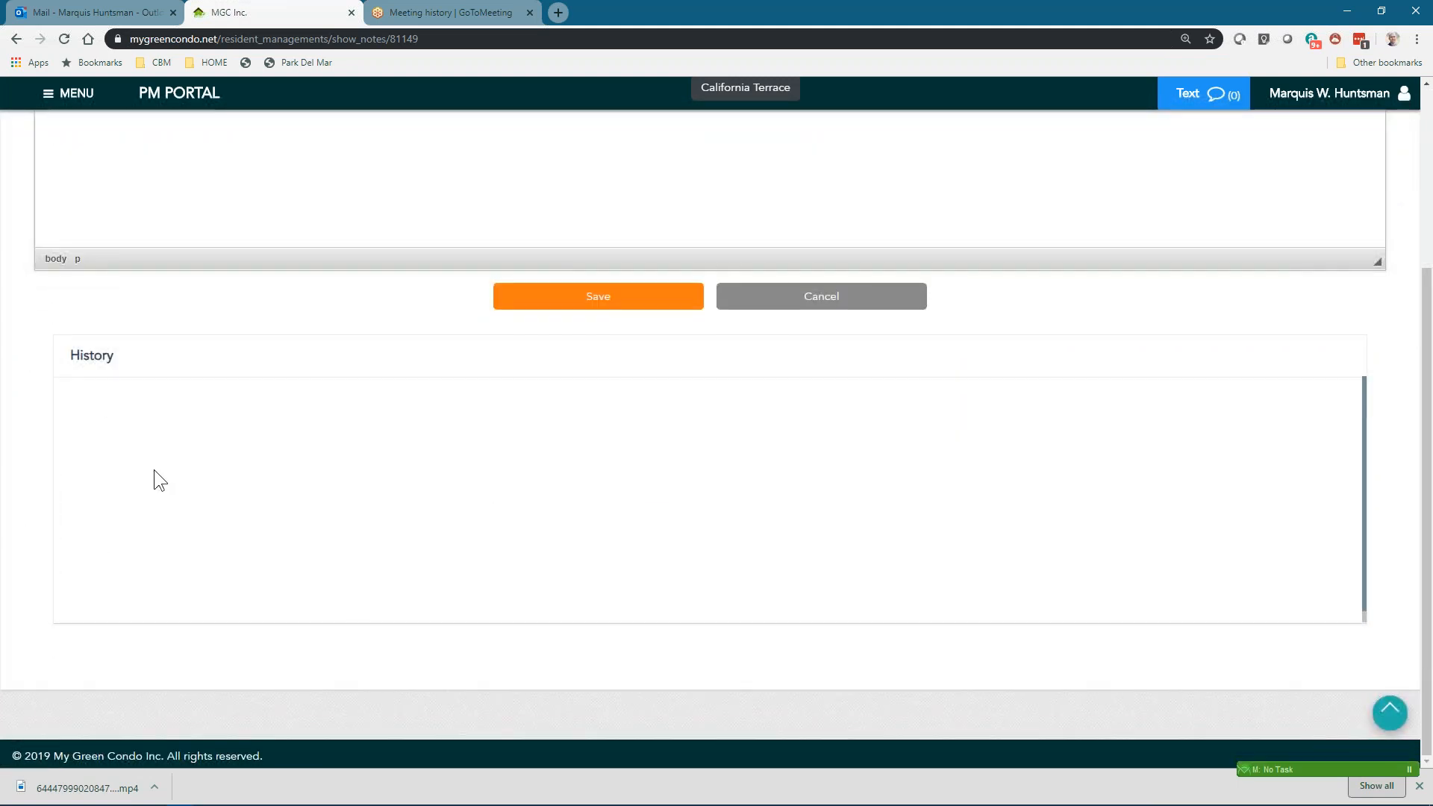
pyautogui.scroll(3, 594, 379)
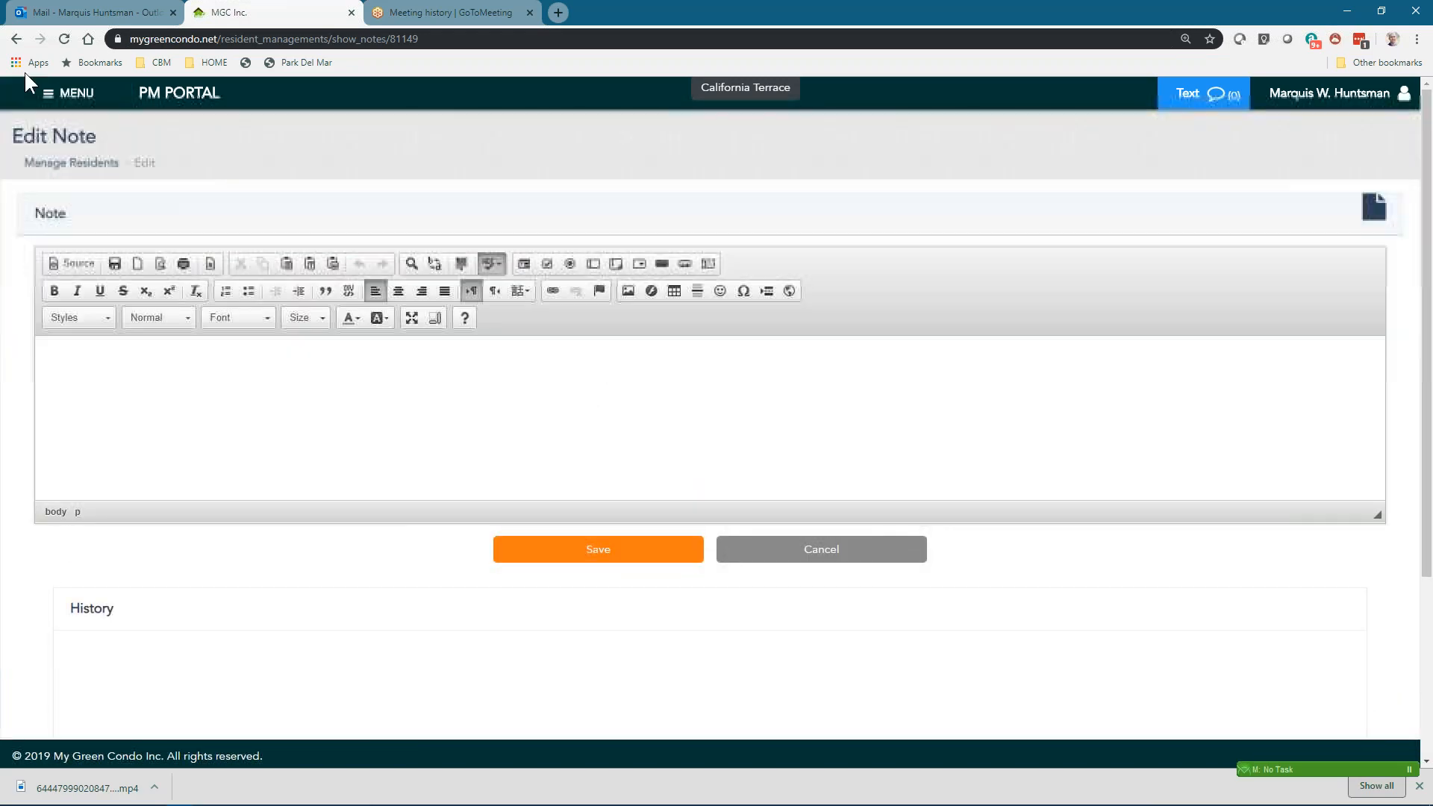
pyautogui.click(15, 40)
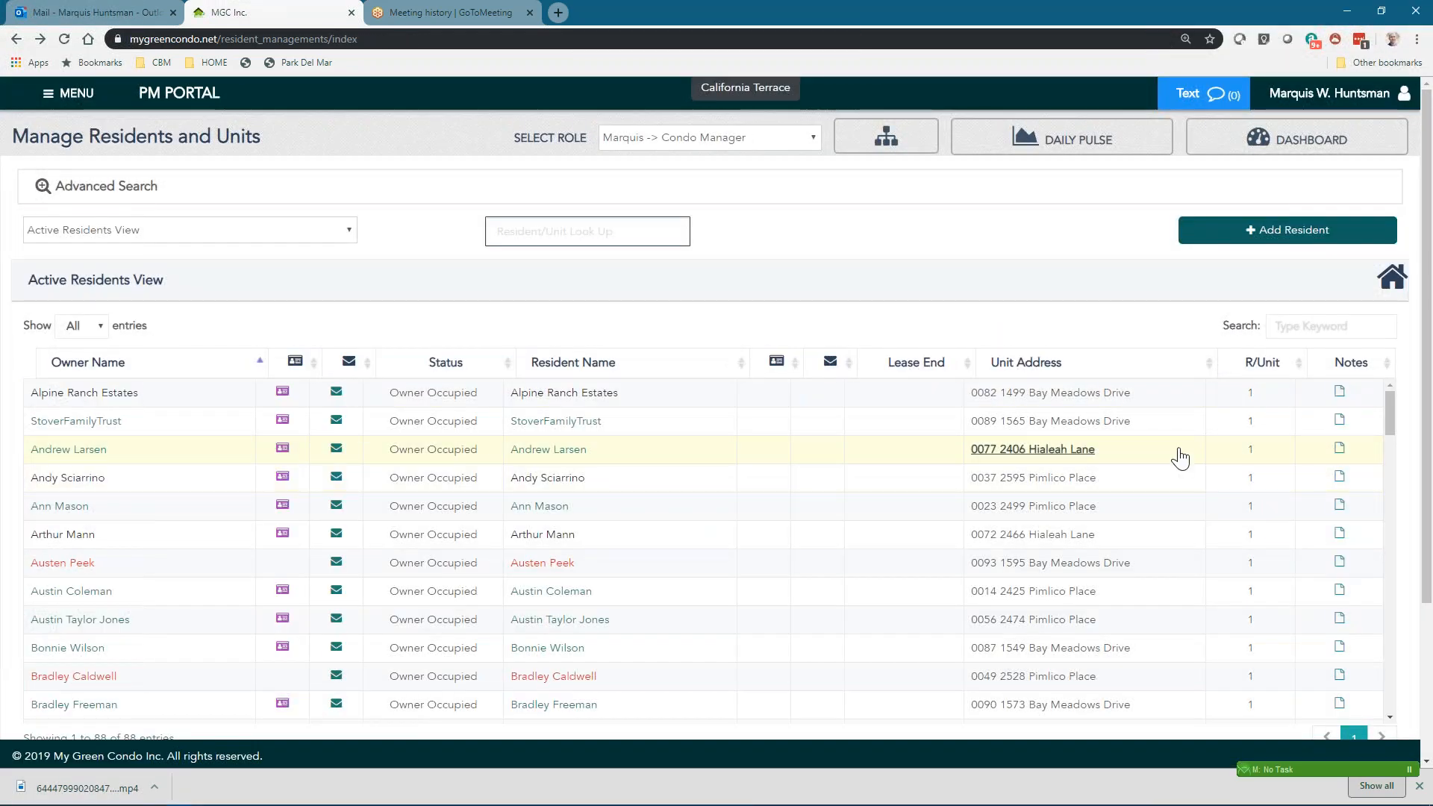
# - Open the details of the third resident in the list and view that resident's portal
pyautogui.scroll(-5, 1177, 454)
pyautogui.scroll(2, 835, 440)
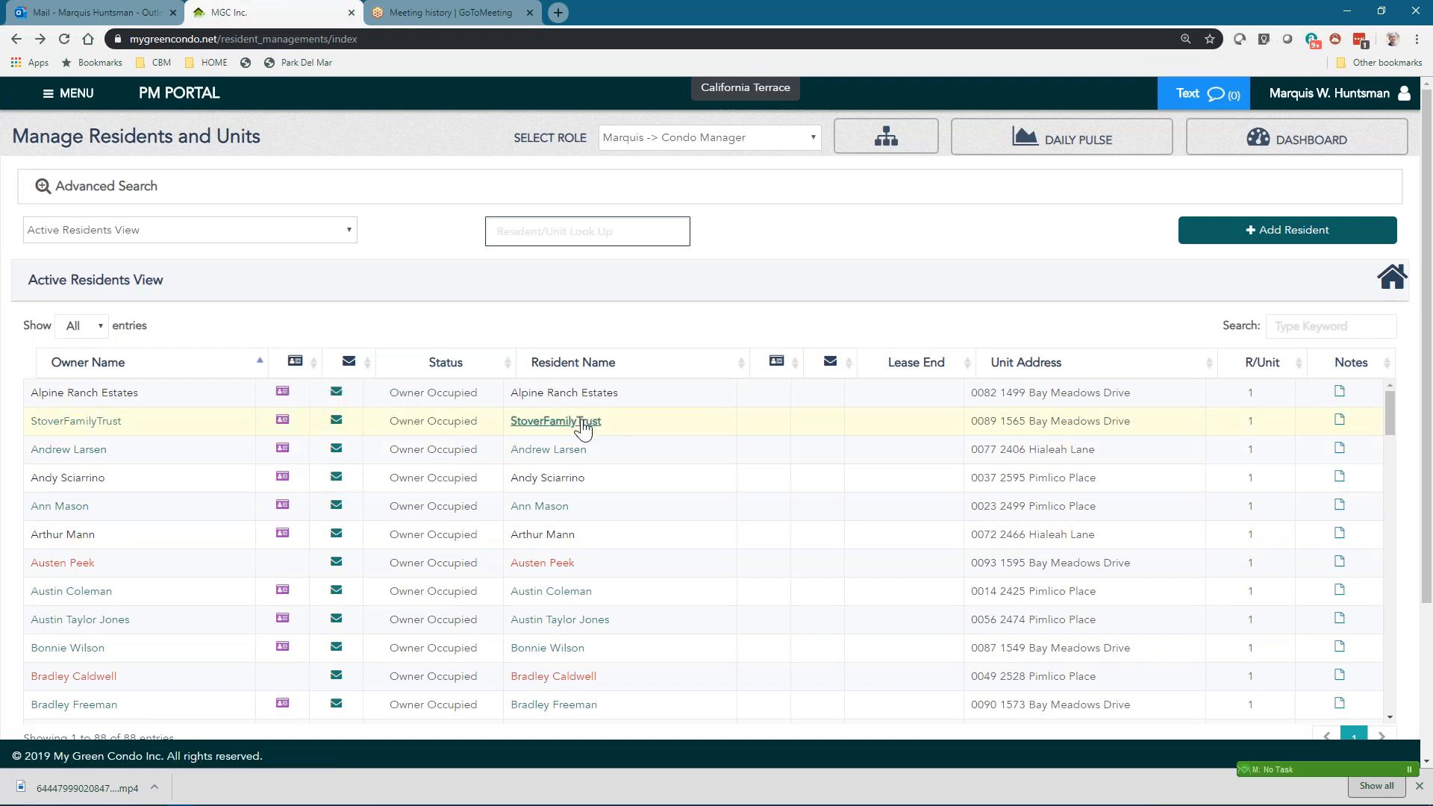
pyautogui.click(573, 453)
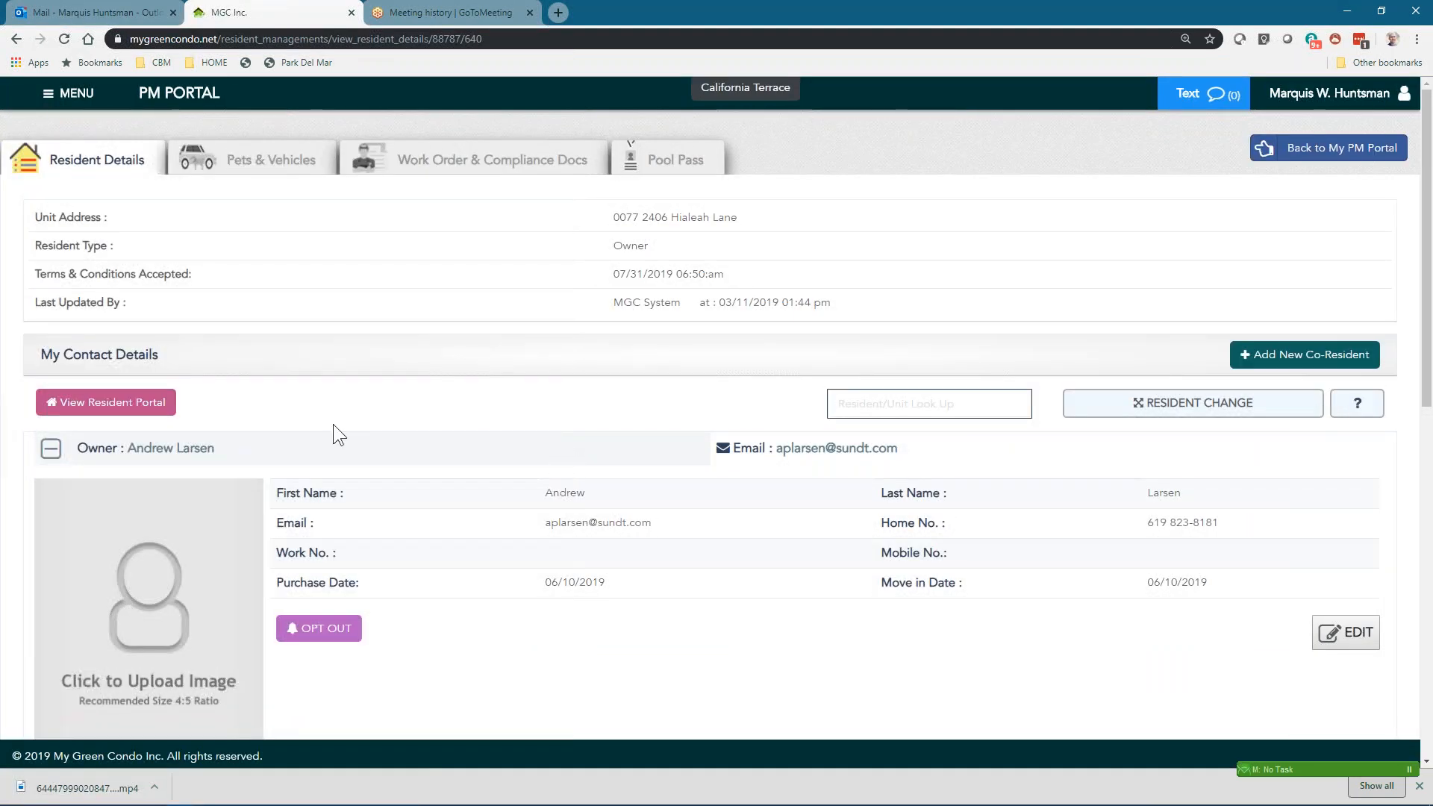
pyautogui.click(103, 404)
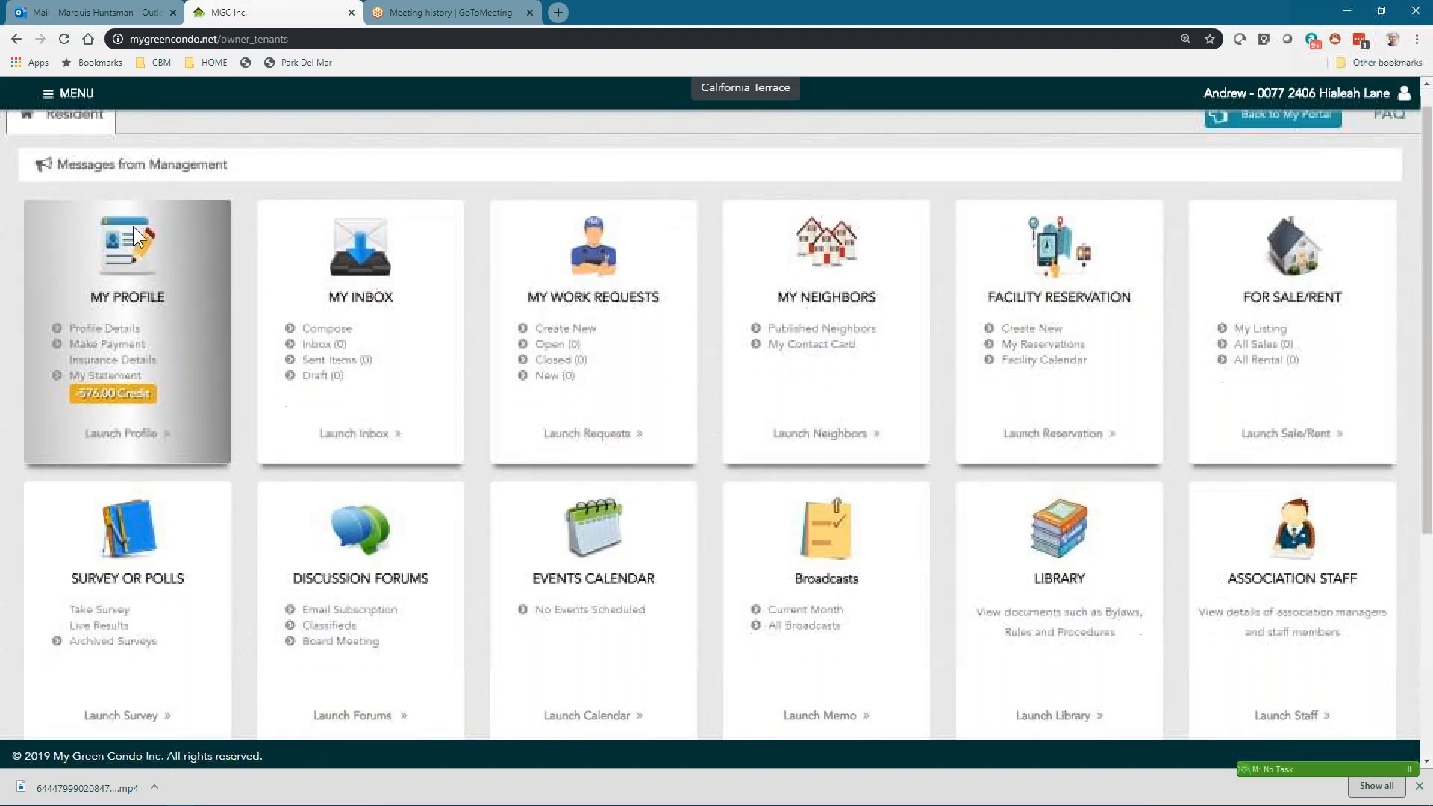
# - Examine the resident portal's module tiles and the account menu in its header
pyautogui.scroll(-4, 298, 306)
pyautogui.scroll(4, 687, 287)
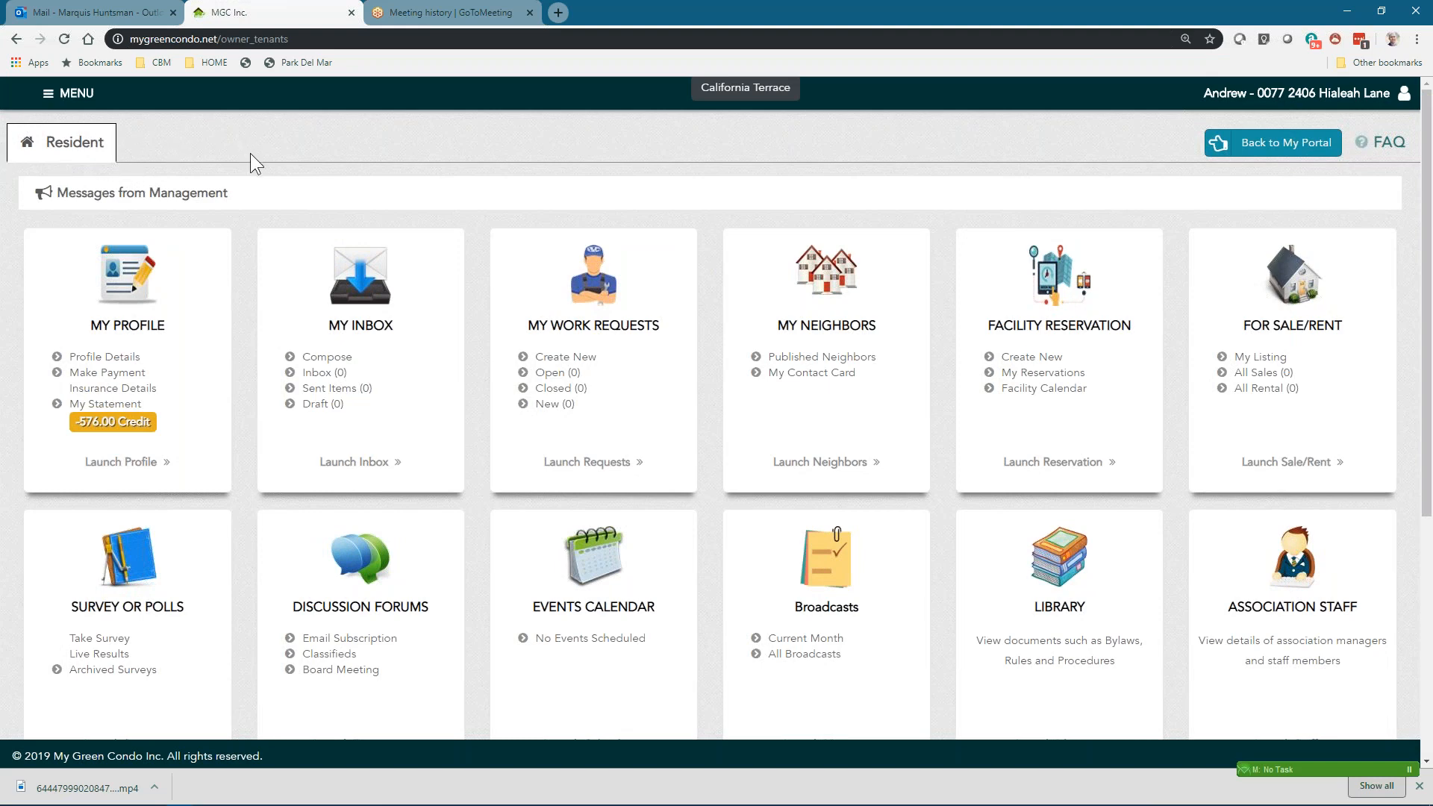
pyautogui.scroll(-1, 477, 337)
pyautogui.scroll(1, 623, 437)
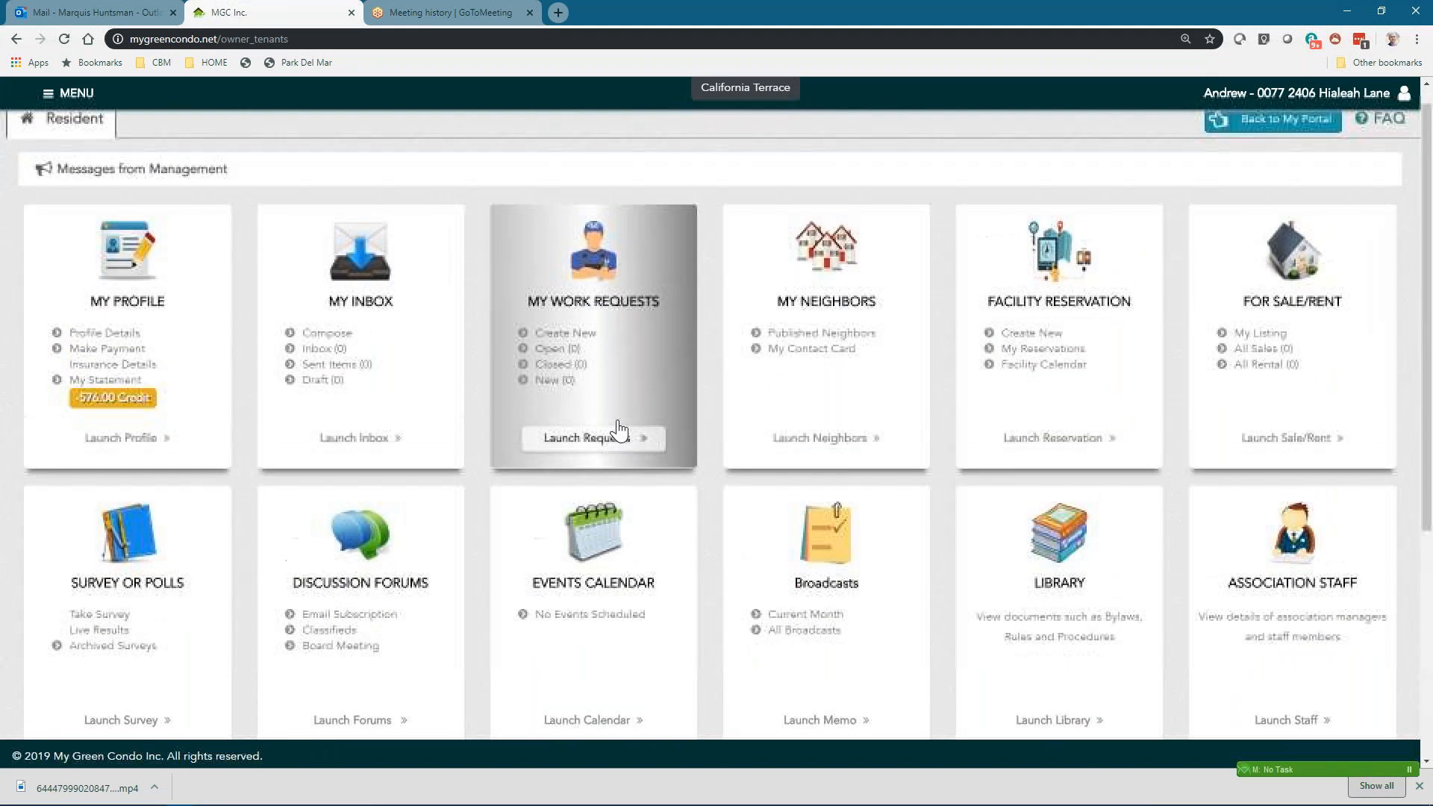
pyautogui.click(1342, 97)
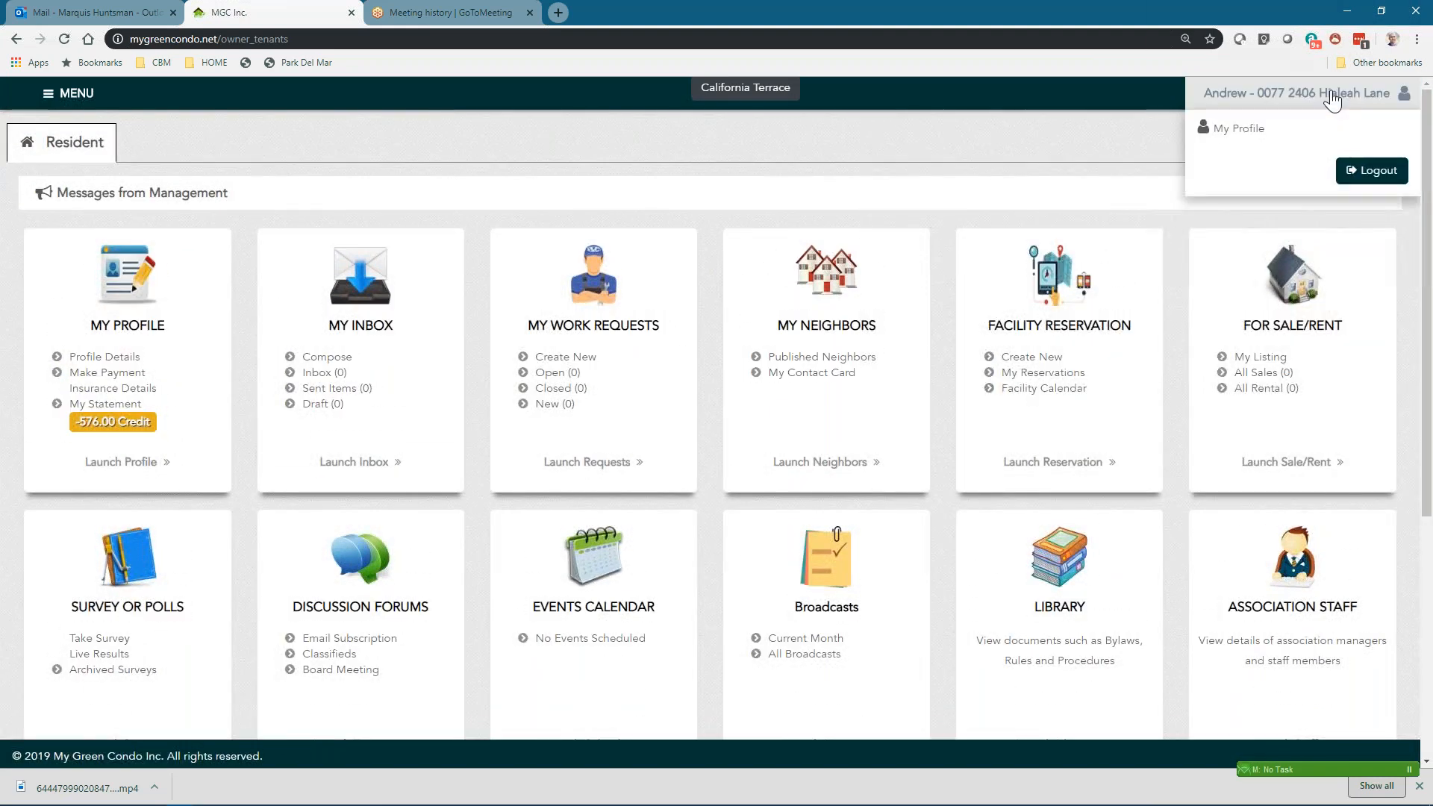
pyautogui.click(1280, 96)
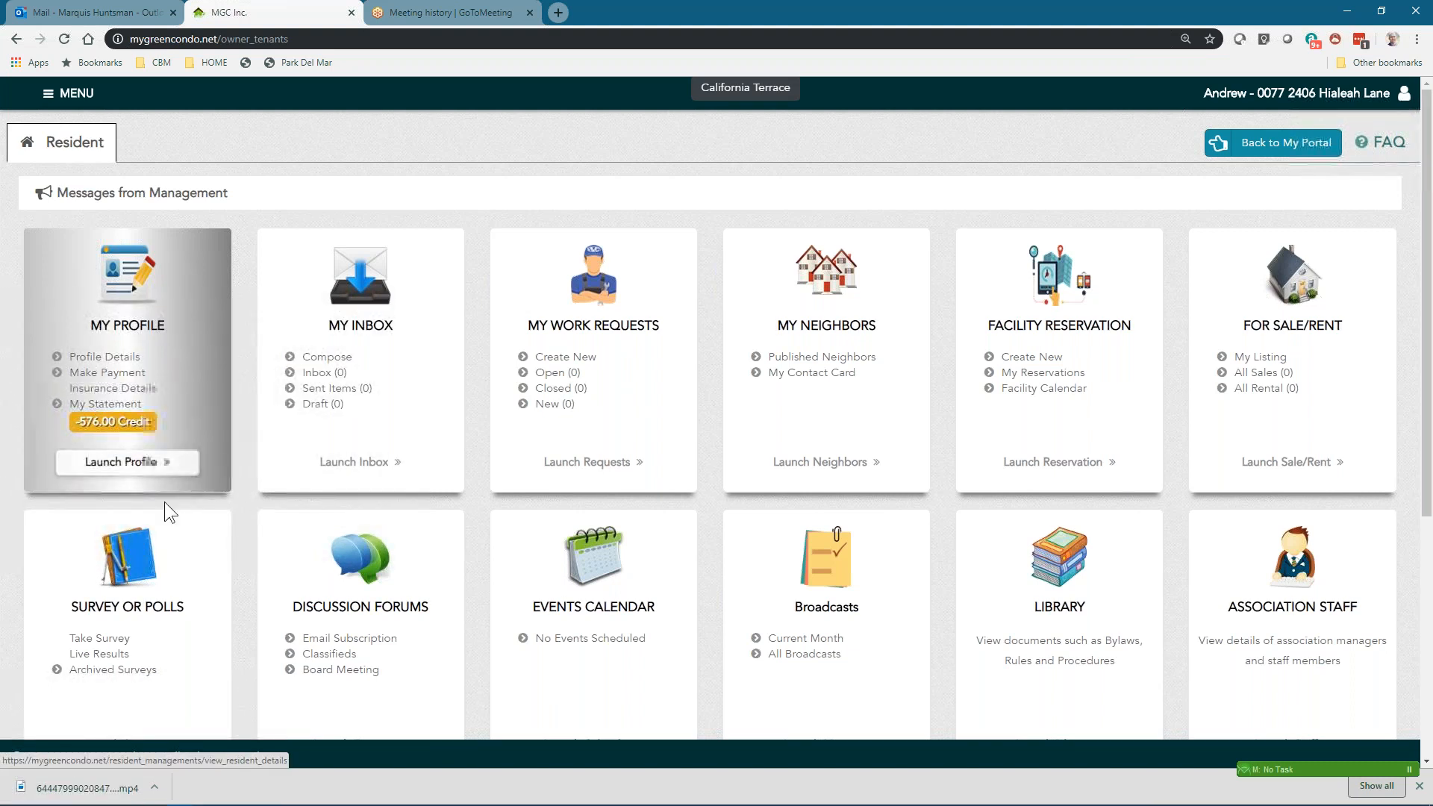
# - Open the resident's profile, review the login, contact details and email preferences, and return to the resident portal
pyautogui.click(127, 462)
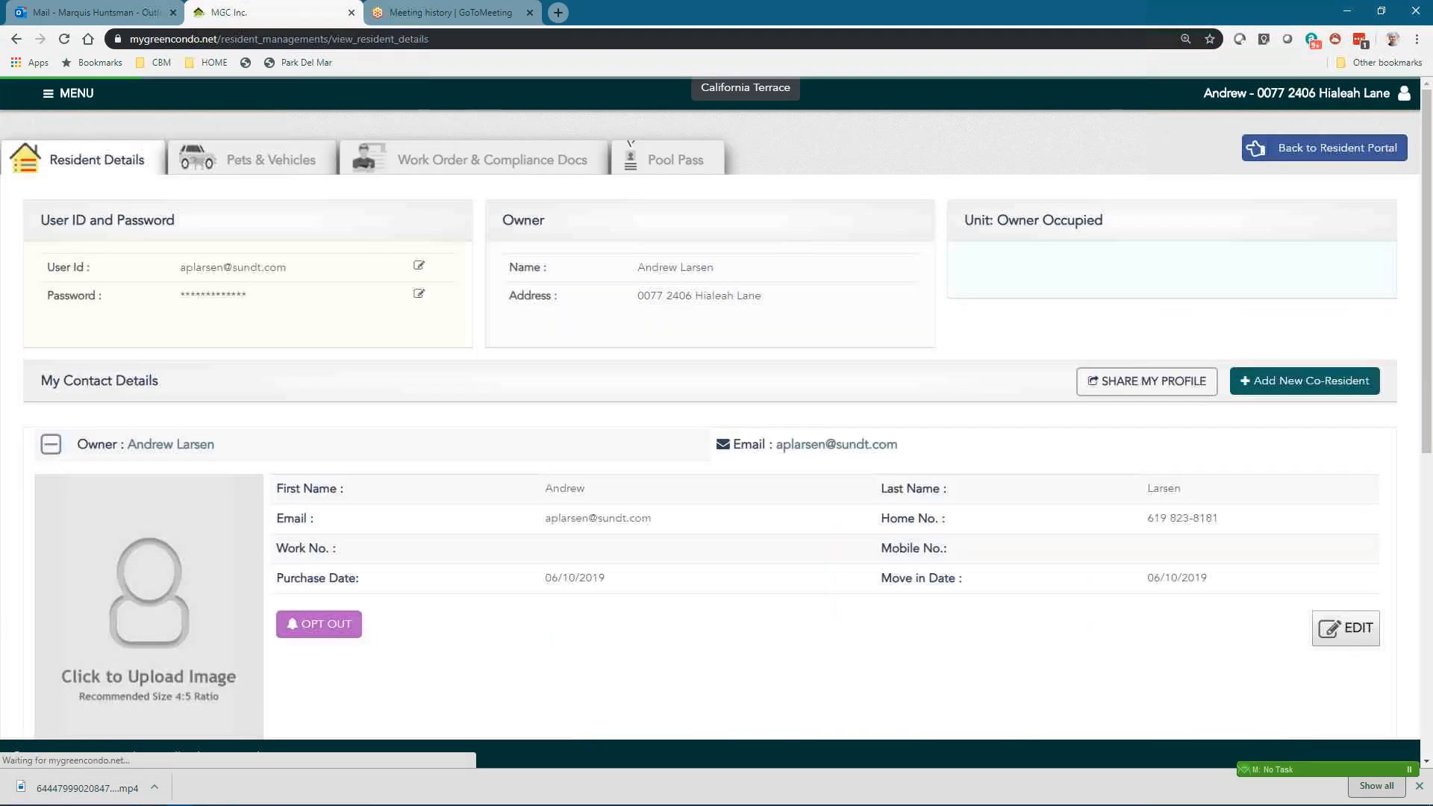
pyautogui.scroll(-7, 952, 470)
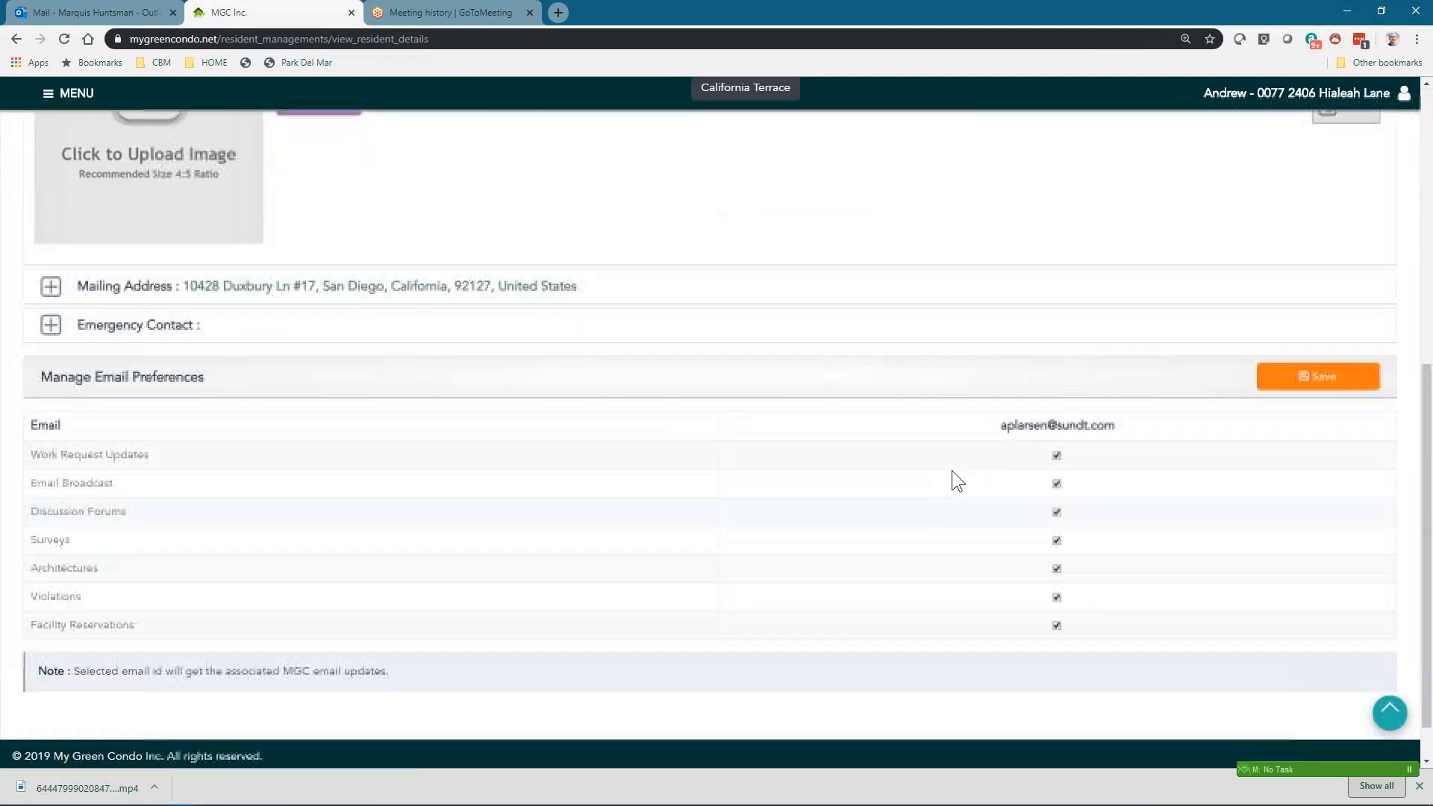
pyautogui.scroll(8, 953, 480)
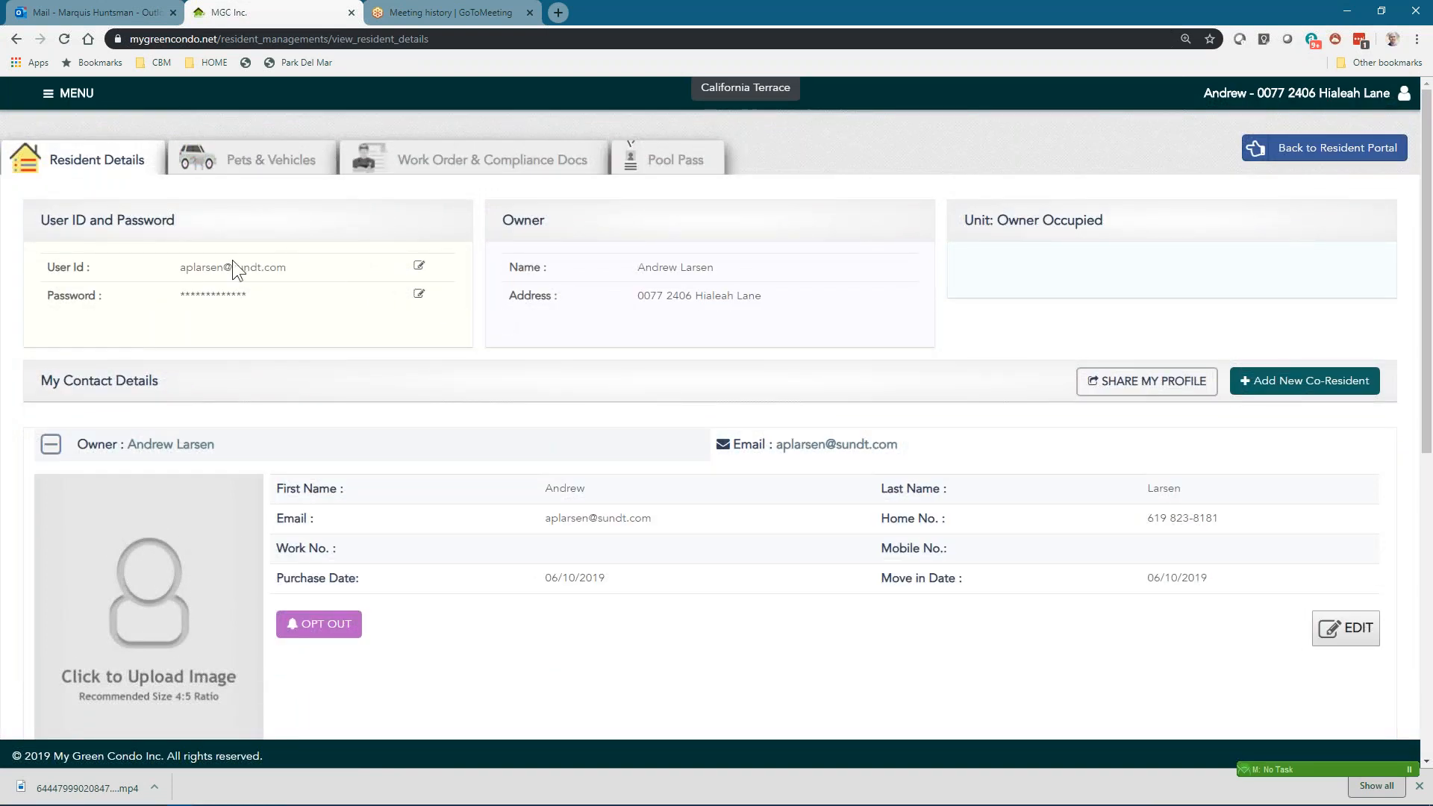
pyautogui.scroll(-5, 739, 418)
pyautogui.scroll(7, 739, 418)
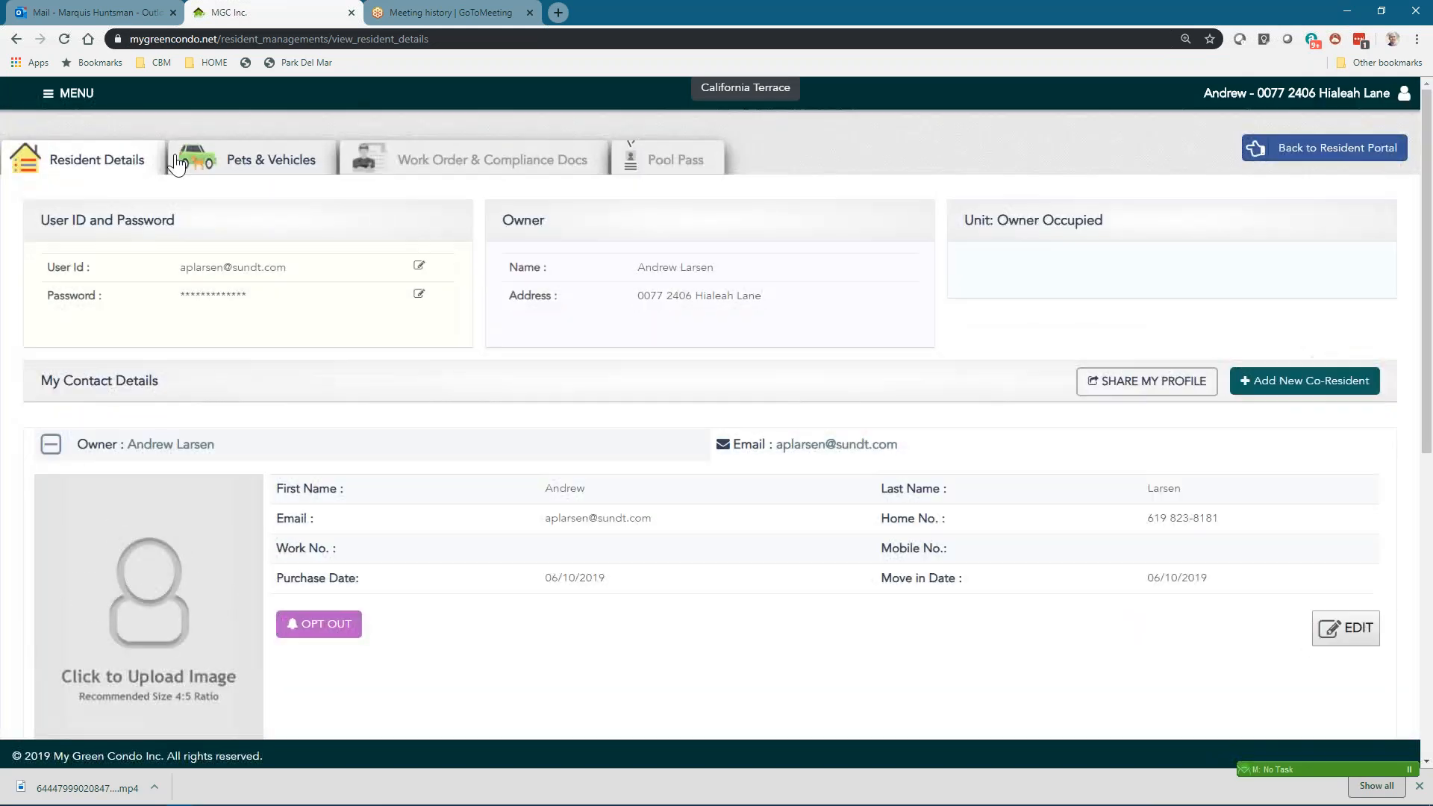
pyautogui.click(14, 42)
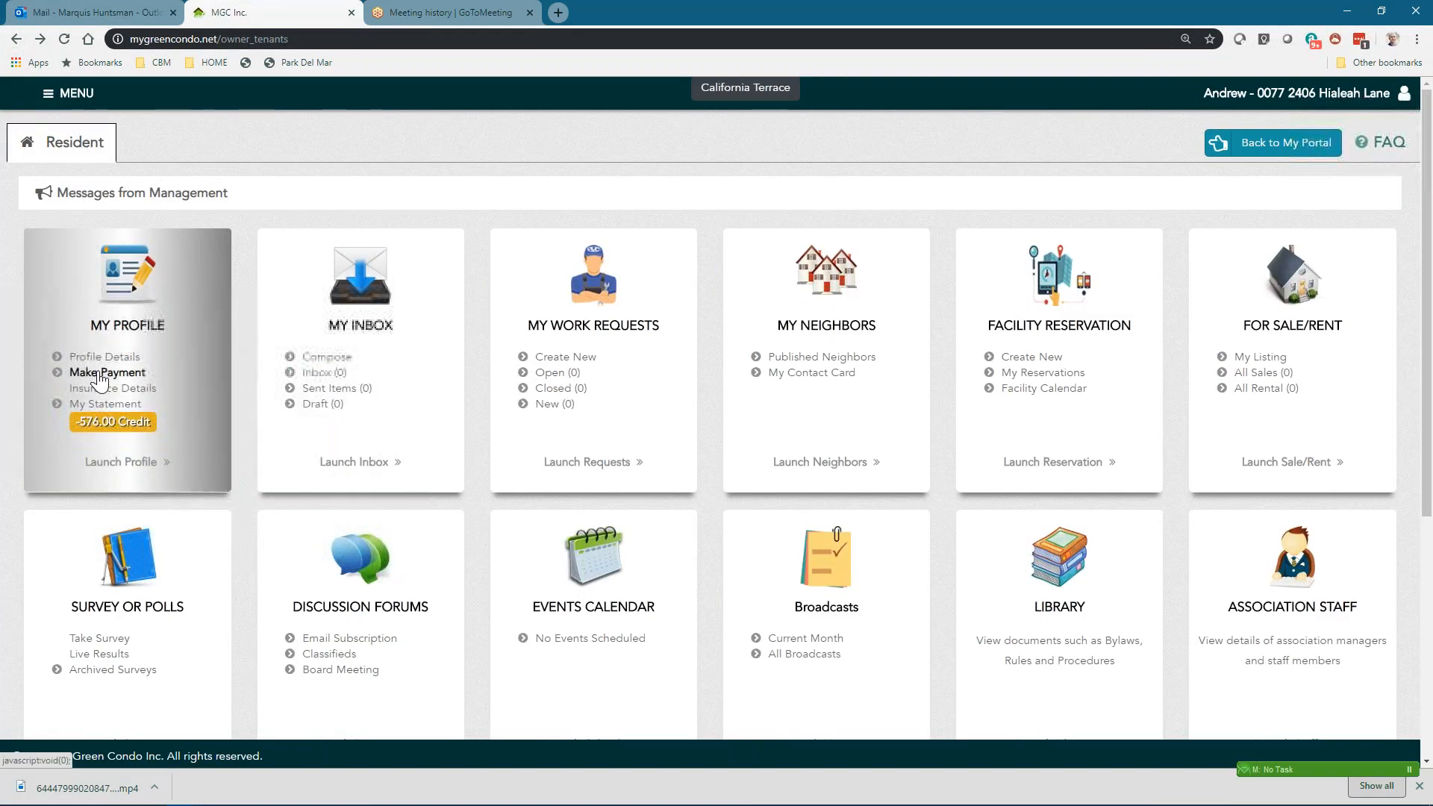
# - Open the Alliance Association Bank eCheck payment site from Make Payment and review its new user account form
pyautogui.click(110, 372)
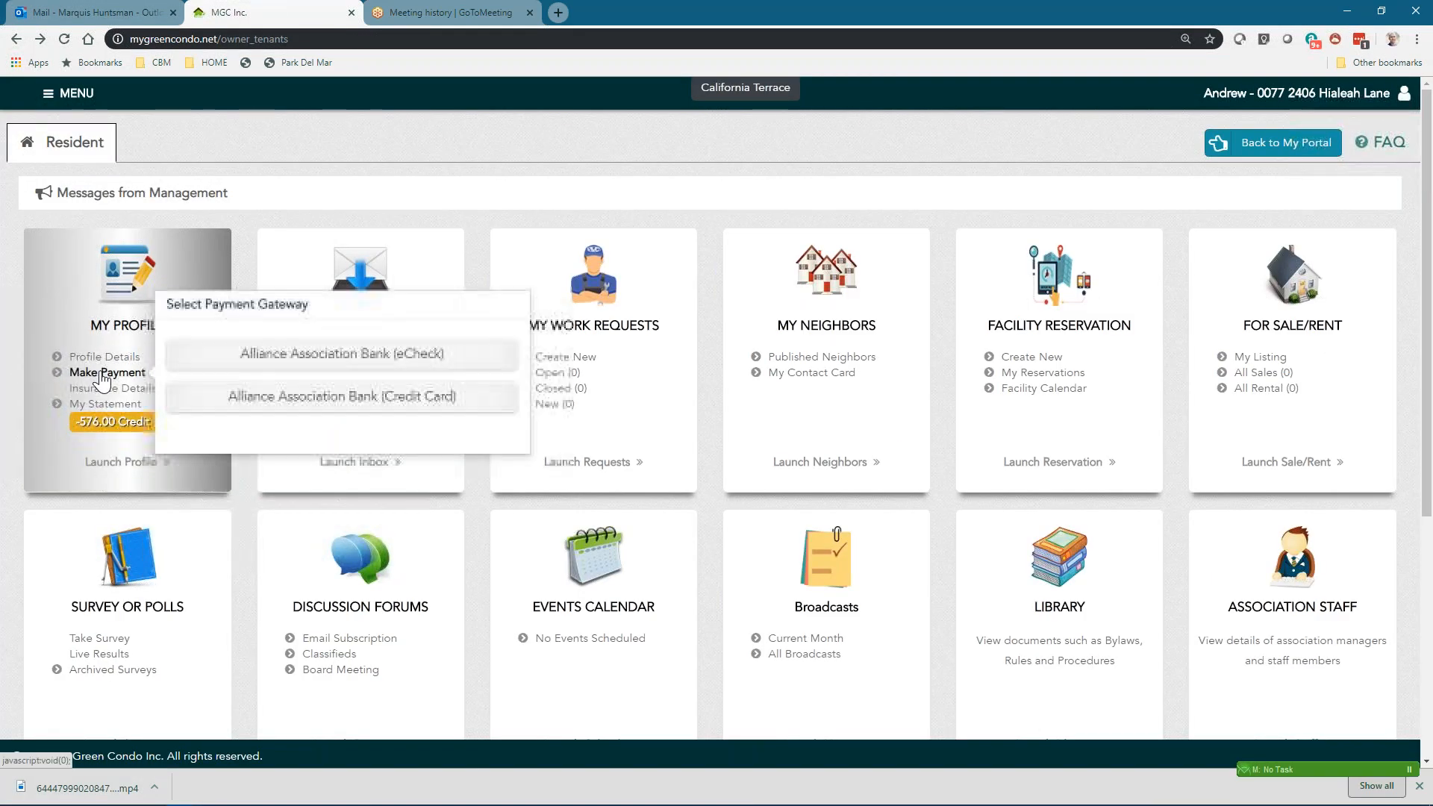
pyautogui.click(320, 364)
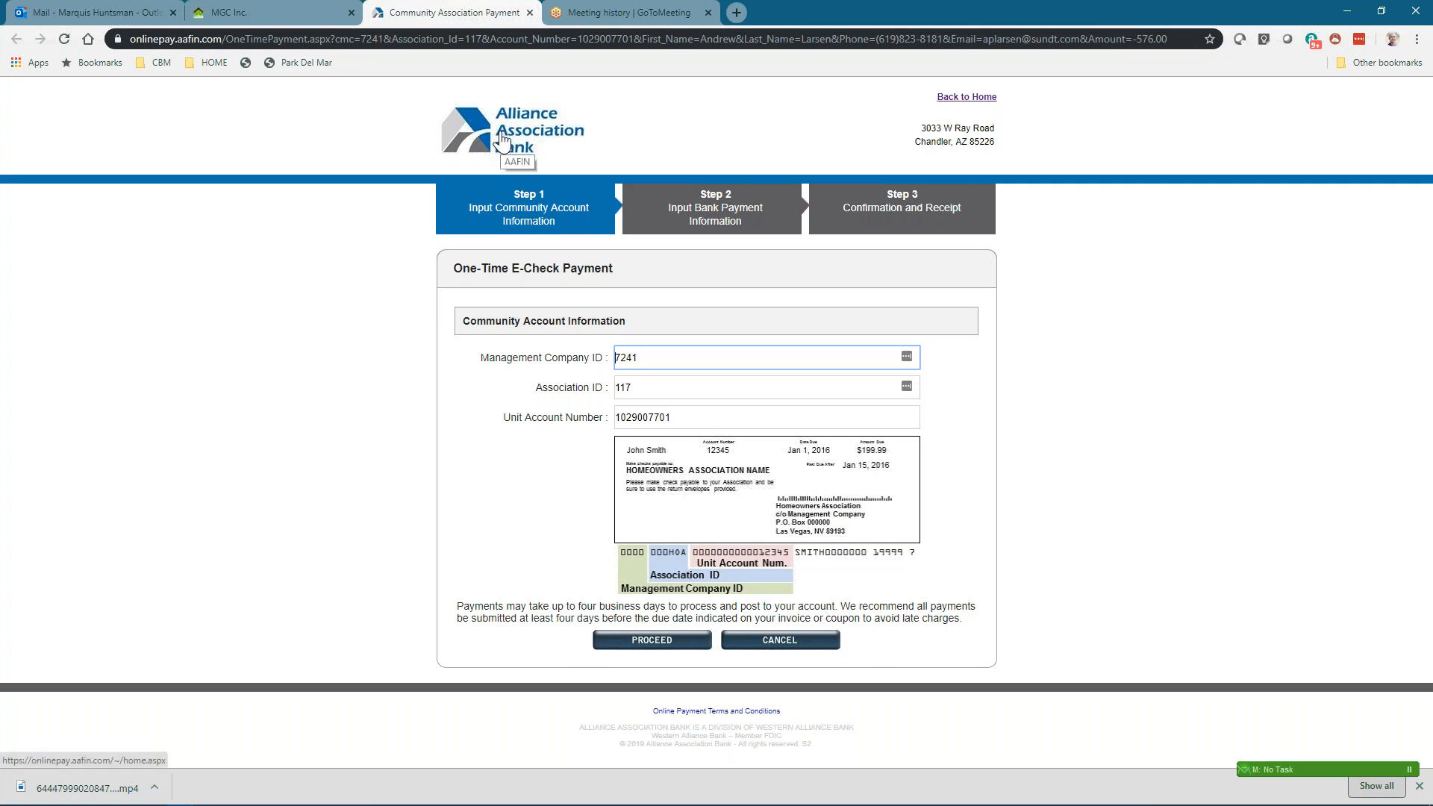
pyautogui.click(495, 140)
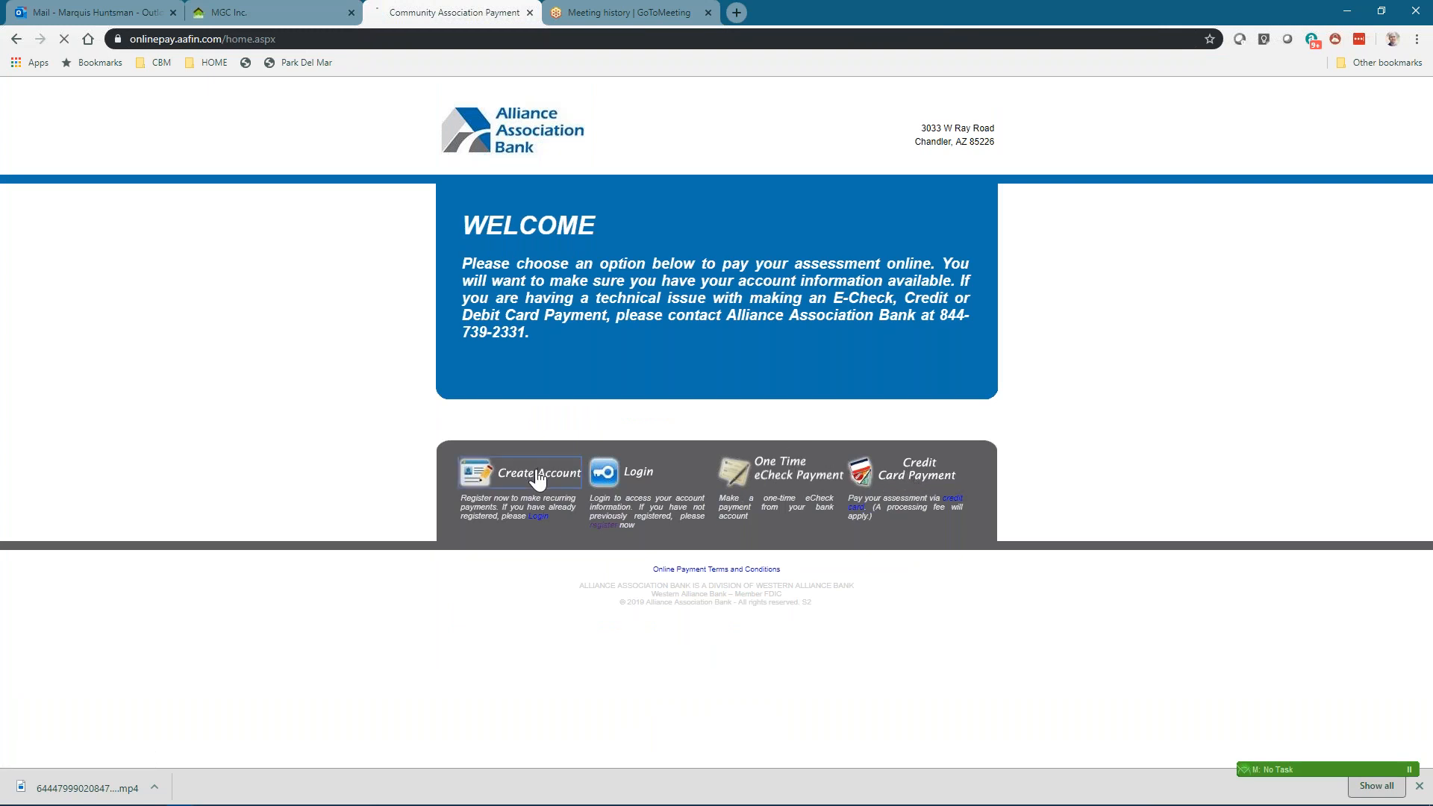
pyautogui.scroll(-4, 605, 344)
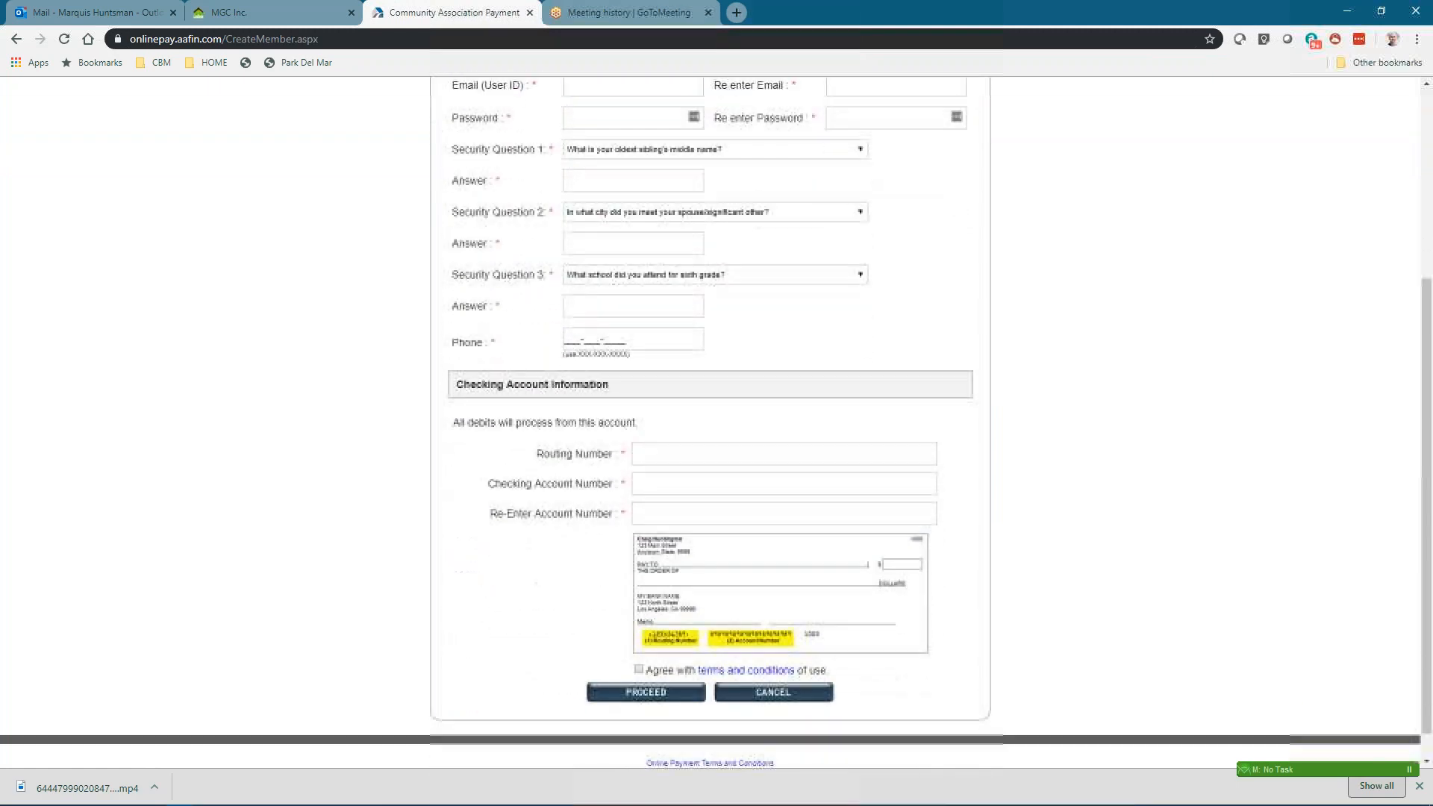
pyautogui.scroll(4, 756, 680)
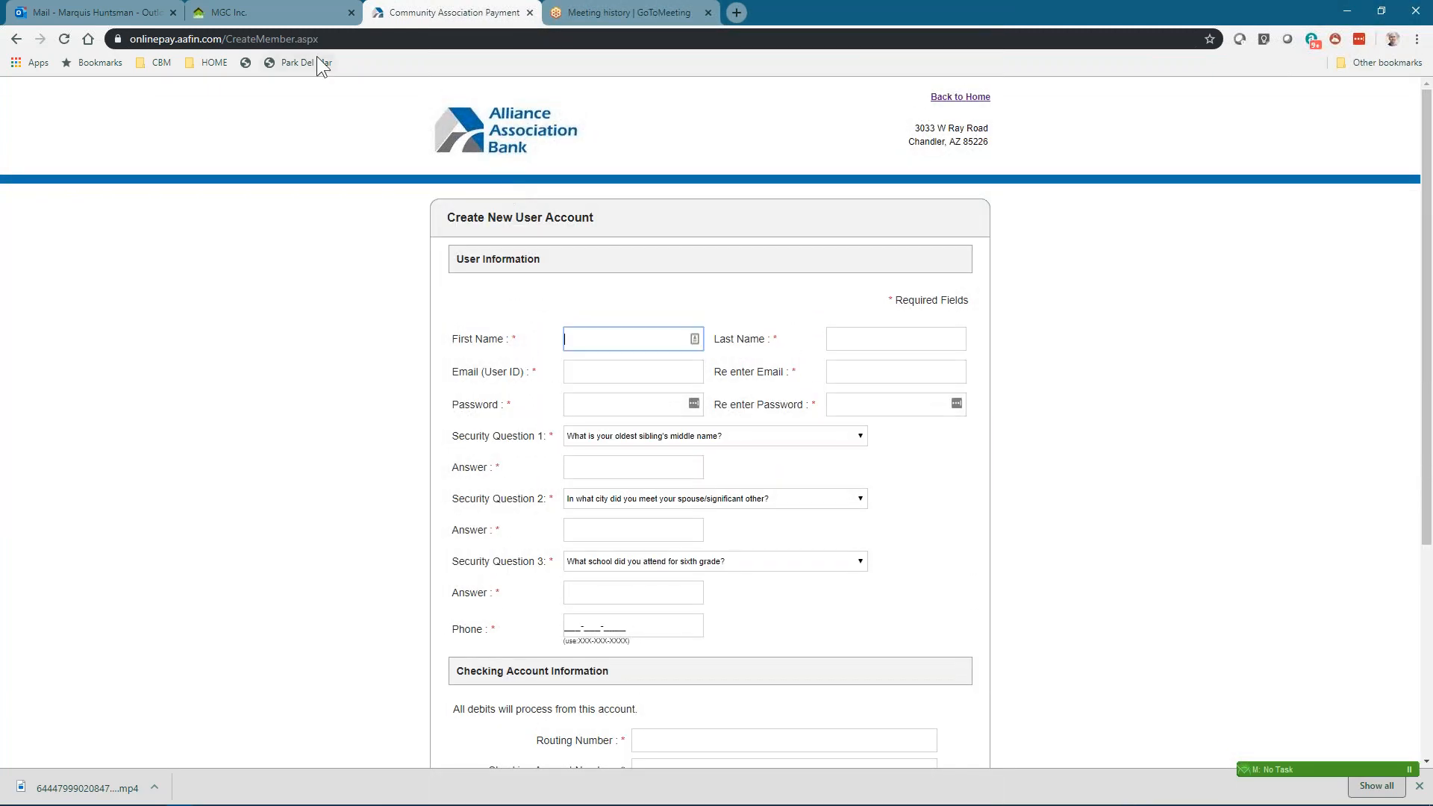
# - Switch back to the resident portal, review the payment gateway options and close them
pyautogui.click(273, 12)
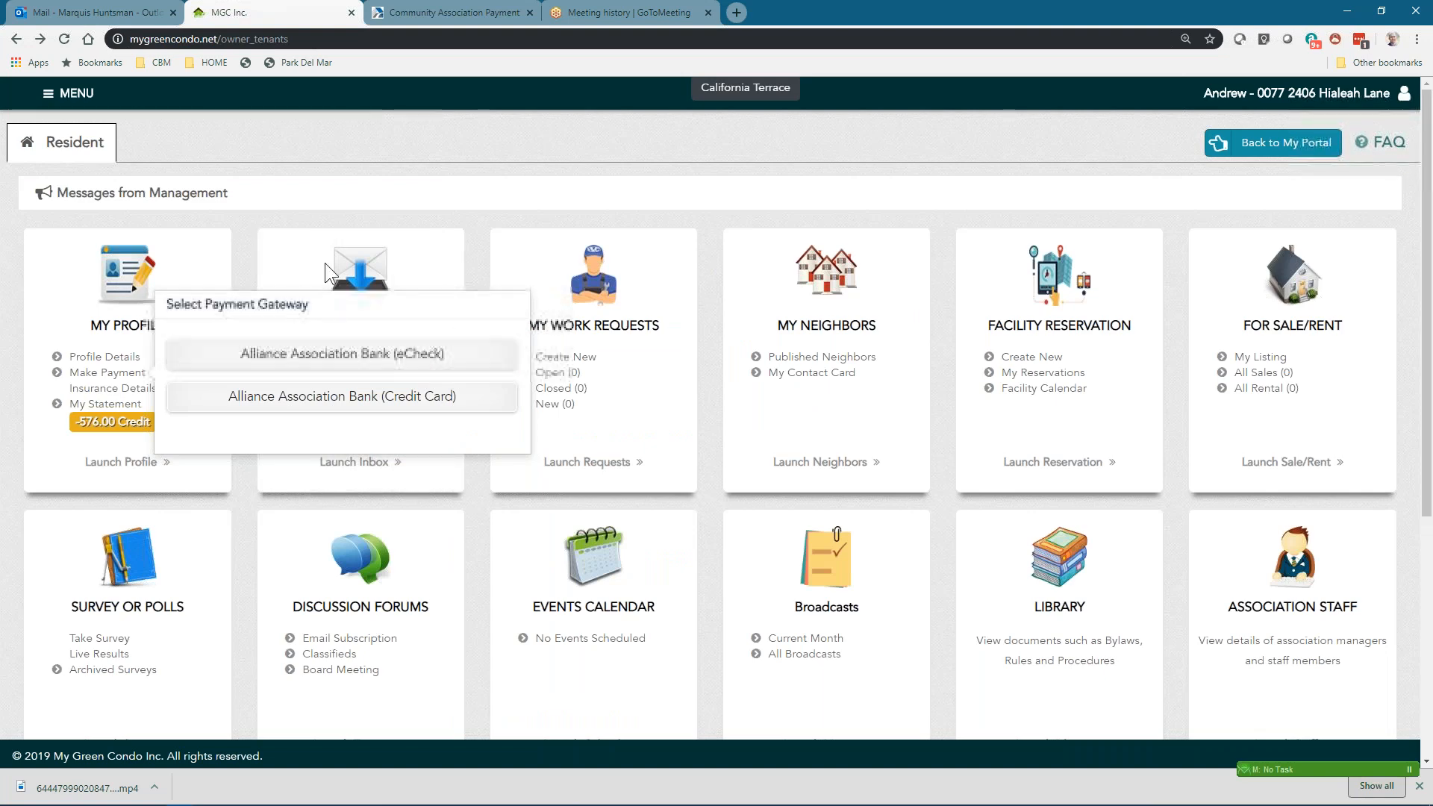
pyautogui.scroll(-1, 385, 182)
pyautogui.scroll(1, 408, 146)
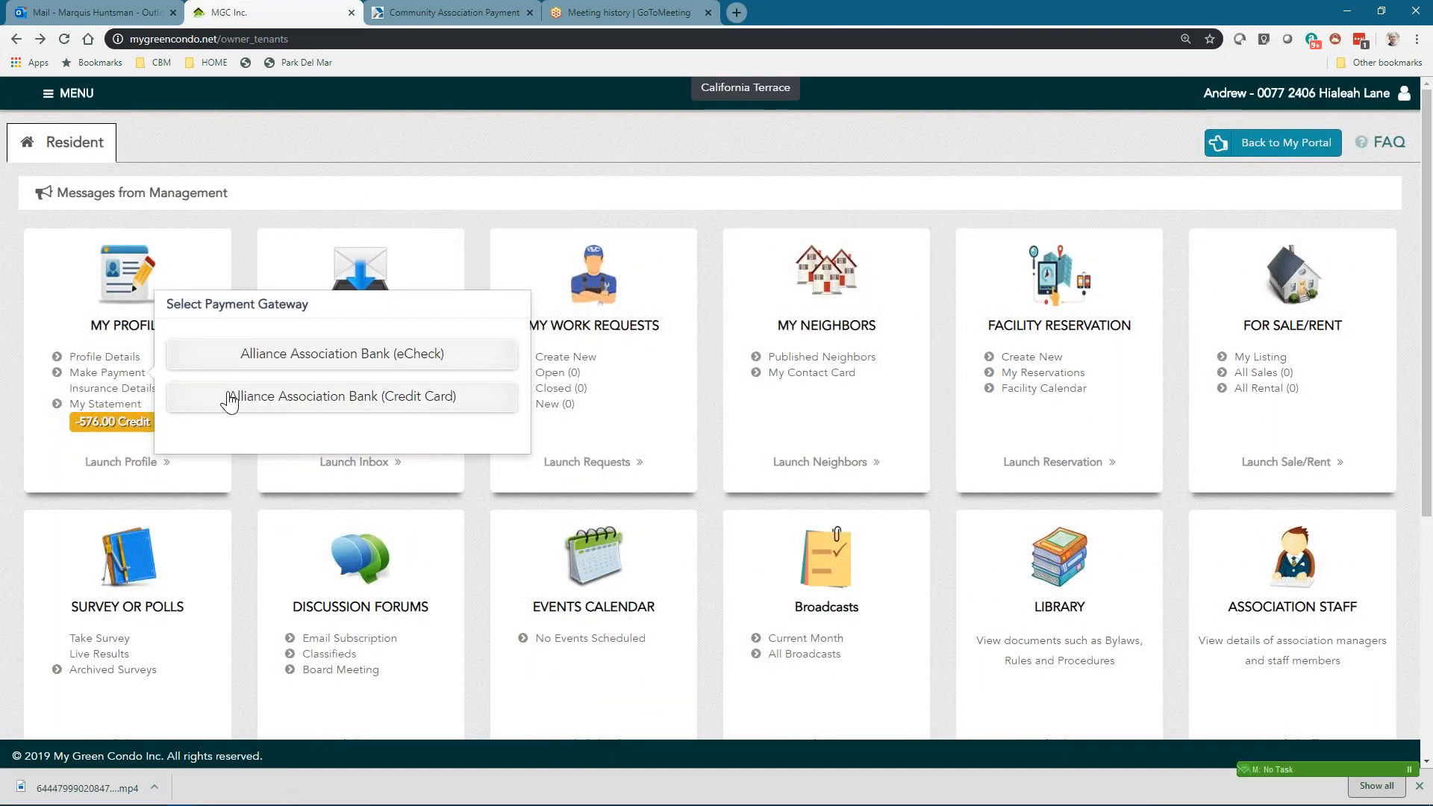
pyautogui.moveTo(113, 422)
pyautogui.click(80, 374)
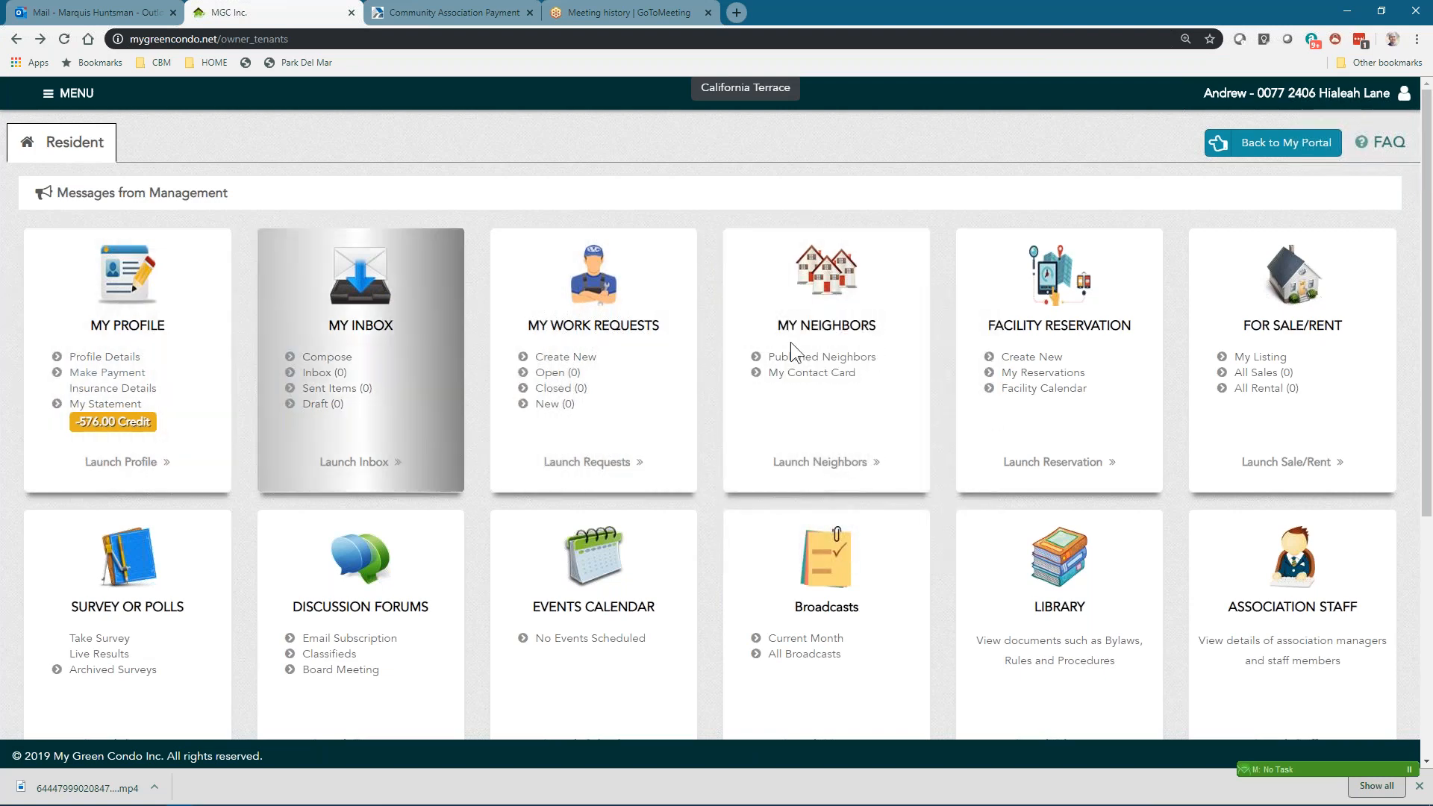
# - Examine the resident portal's upper module tiles, including My Neighbors, Facility Reservation and For Sale/Rent
pyautogui.scroll(-5, 1068, 415)
pyautogui.scroll(5, 777, 388)
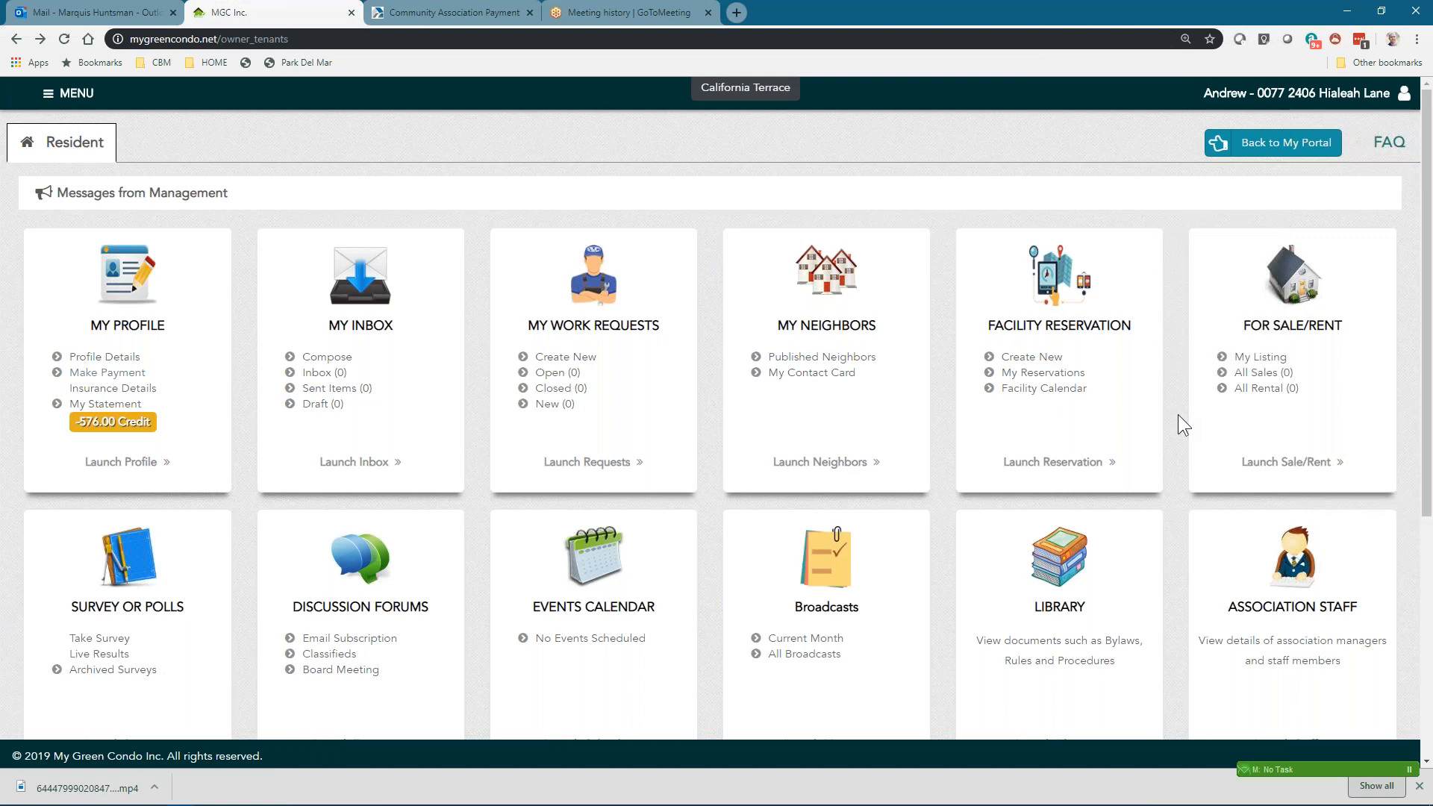
pyautogui.scroll(-2, 1082, 294)
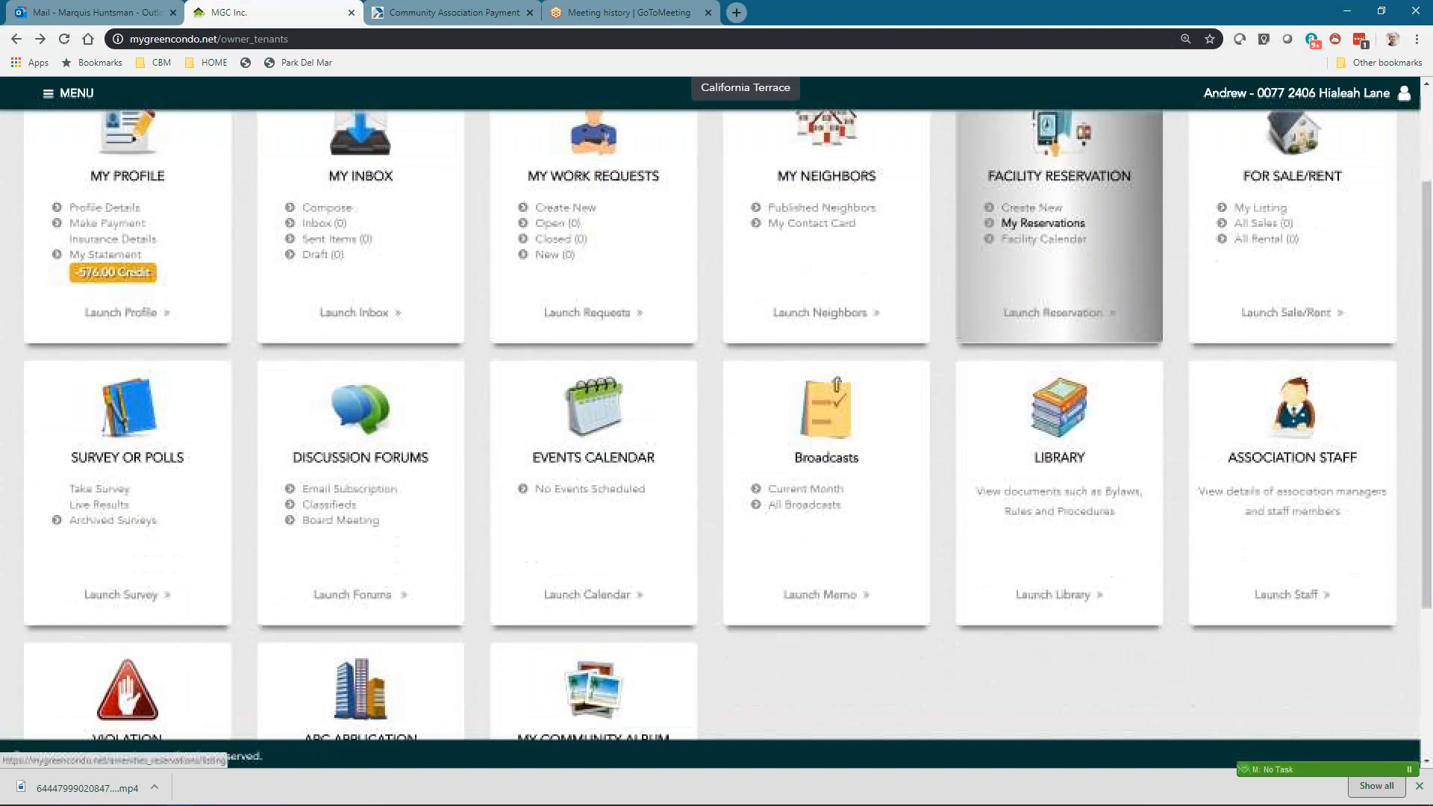
pyautogui.scroll(1, 1096, 335)
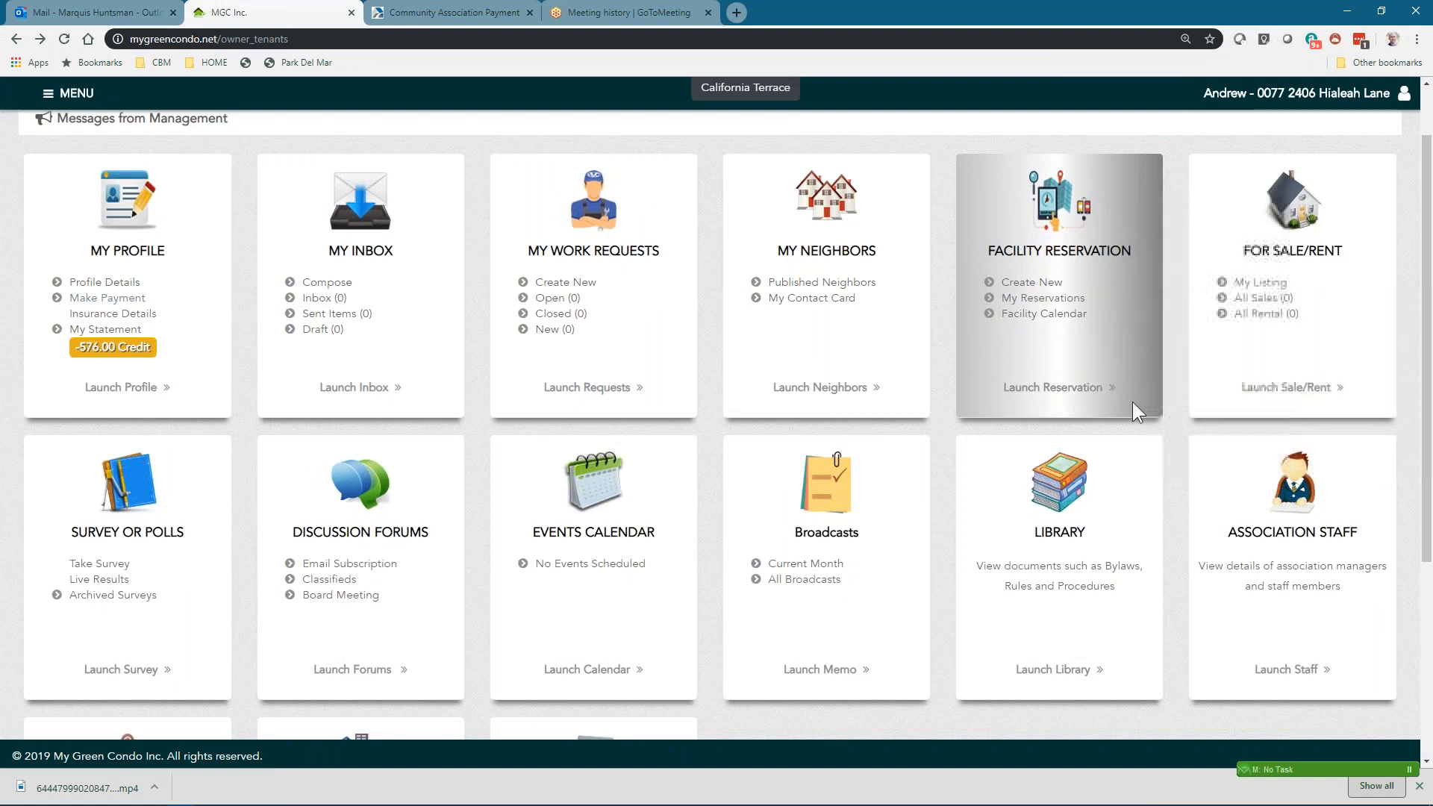
pyautogui.scroll(-1, 1131, 401)
pyautogui.scroll(1, 1131, 402)
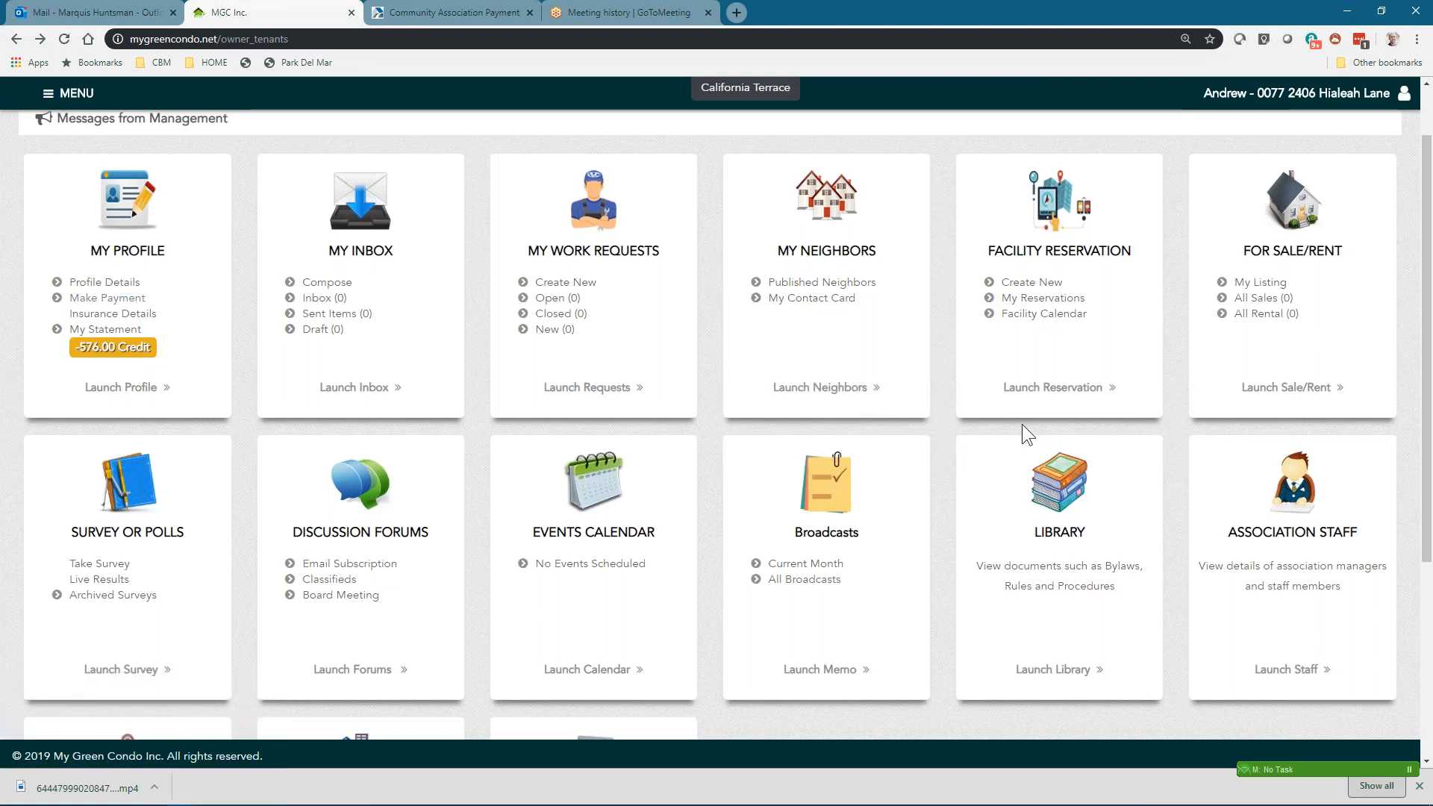
# - Examine the remaining resident portal tiles, from Discussion Forums and Events Calendar through Violation, ARC Application and My Community Album
pyautogui.scroll(-2, 159, 495)
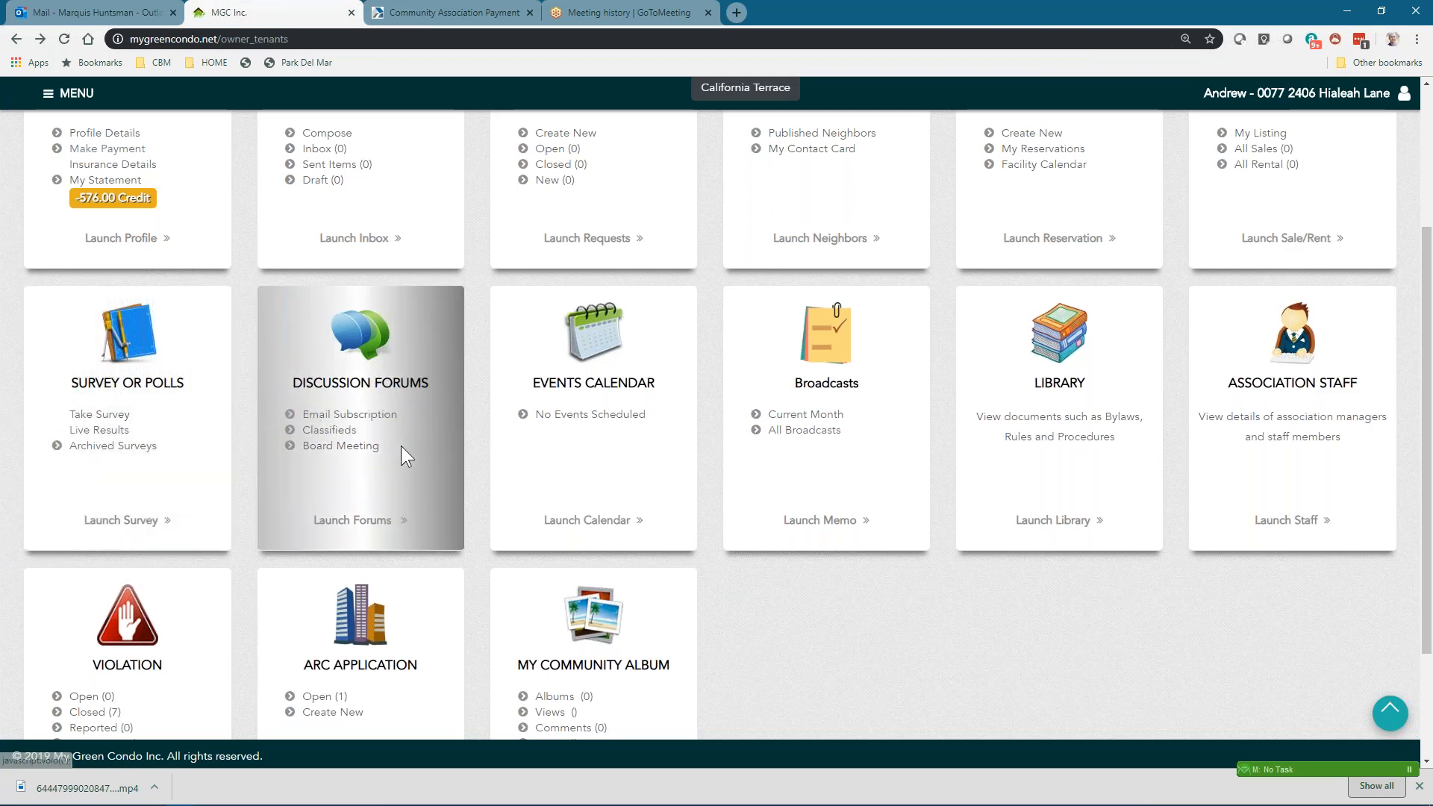
pyautogui.scroll(1, 401, 446)
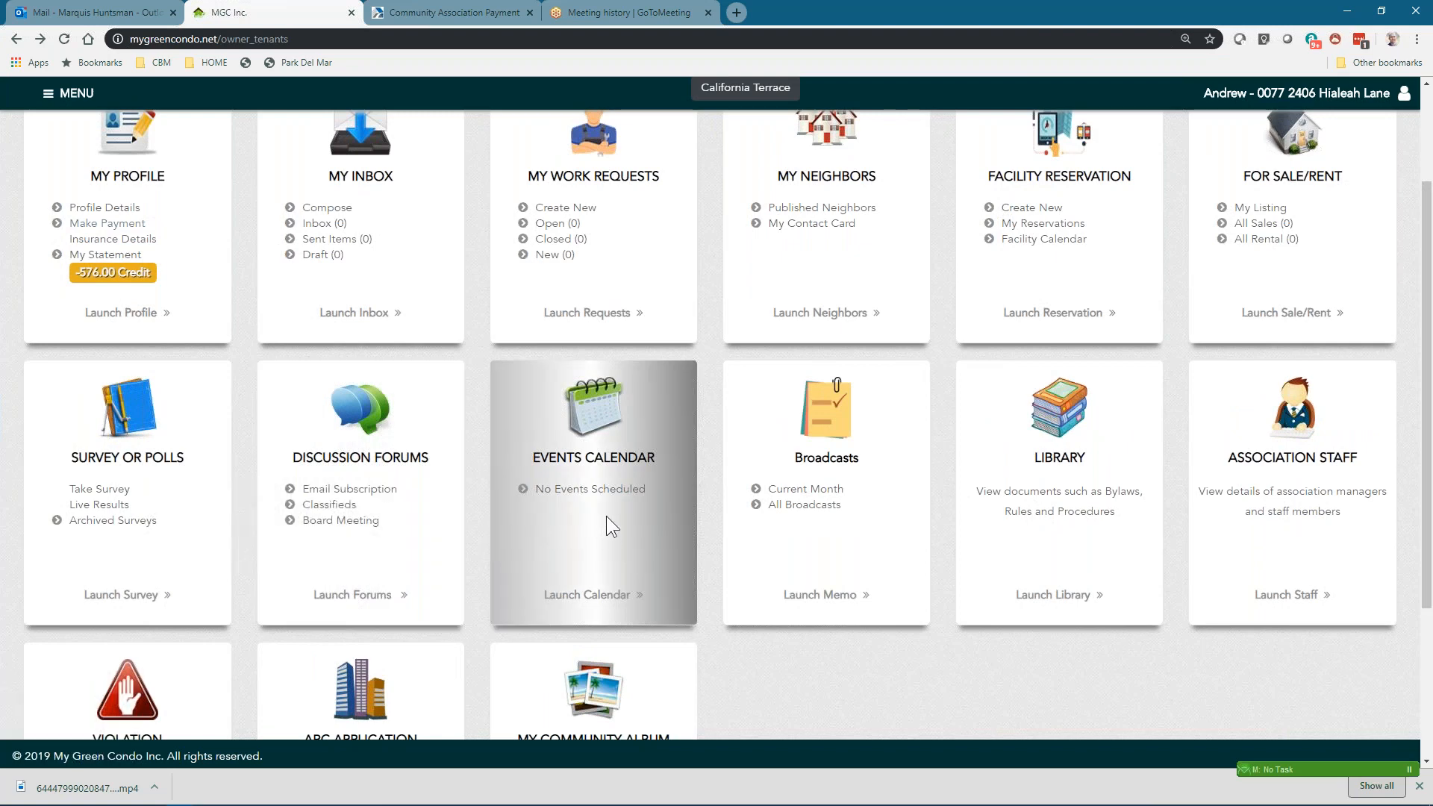
pyautogui.scroll(-3, 606, 517)
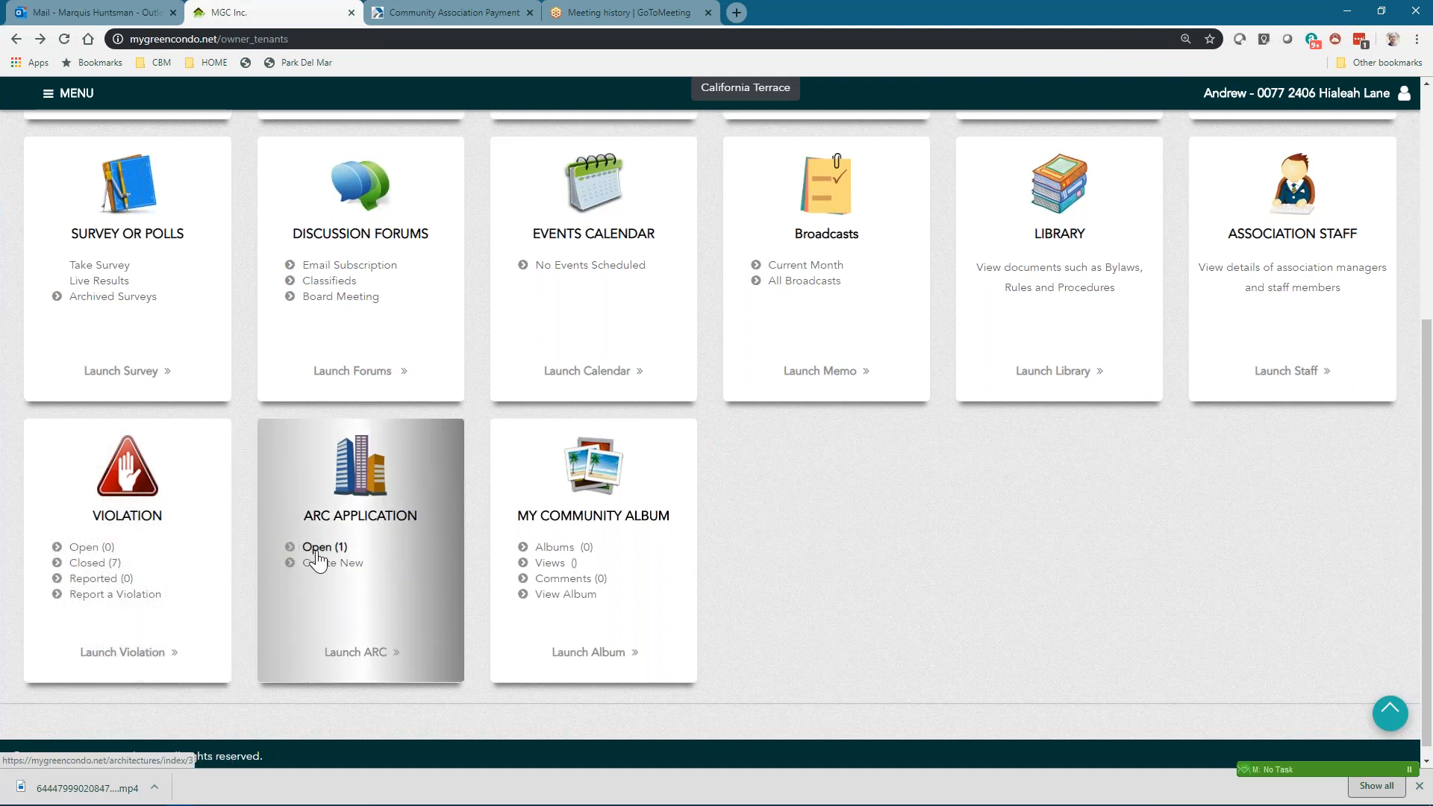
pyautogui.scroll(-1, 612, 545)
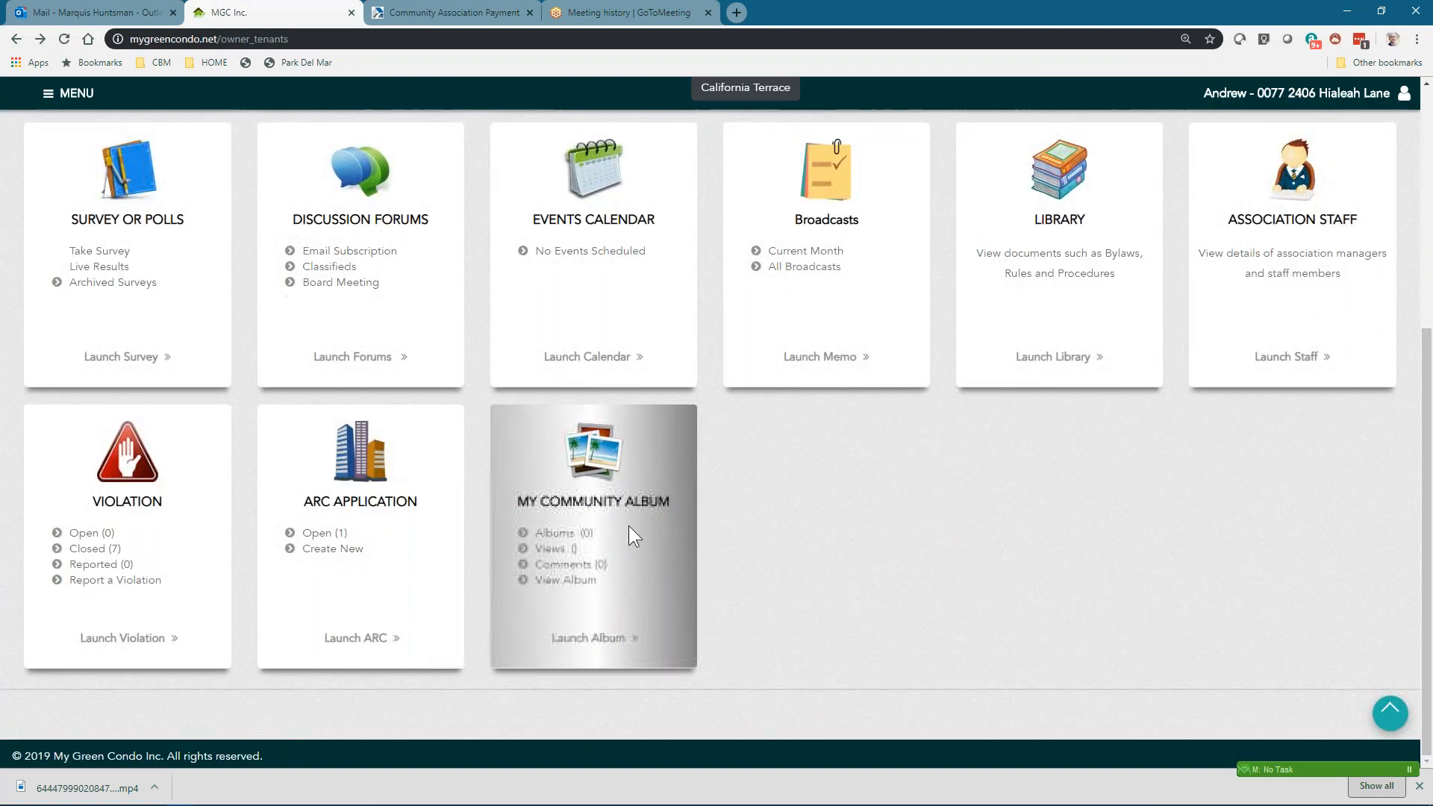
pyautogui.scroll(3, 625, 621)
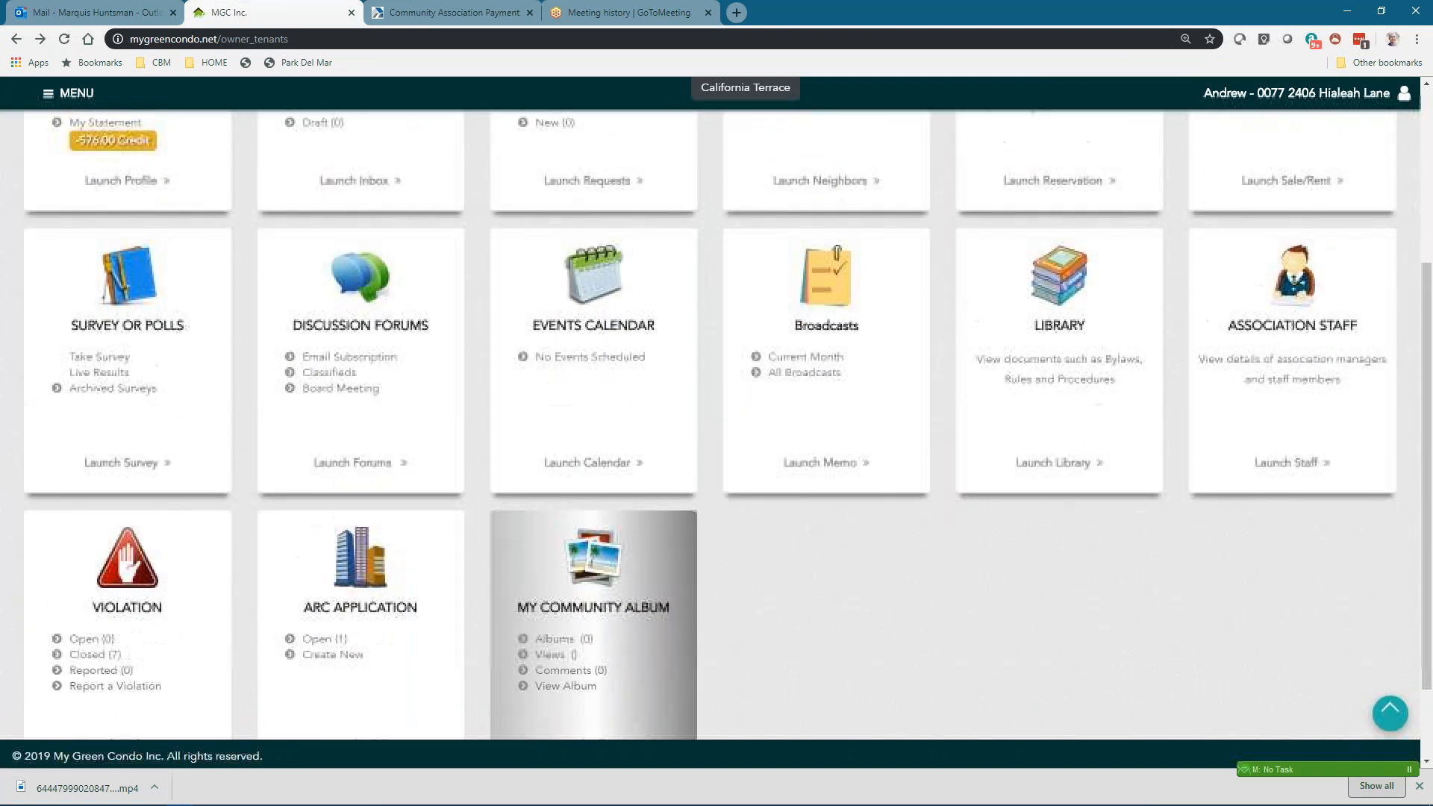
pyautogui.scroll(-1, 691, 587)
pyautogui.scroll(3, 691, 587)
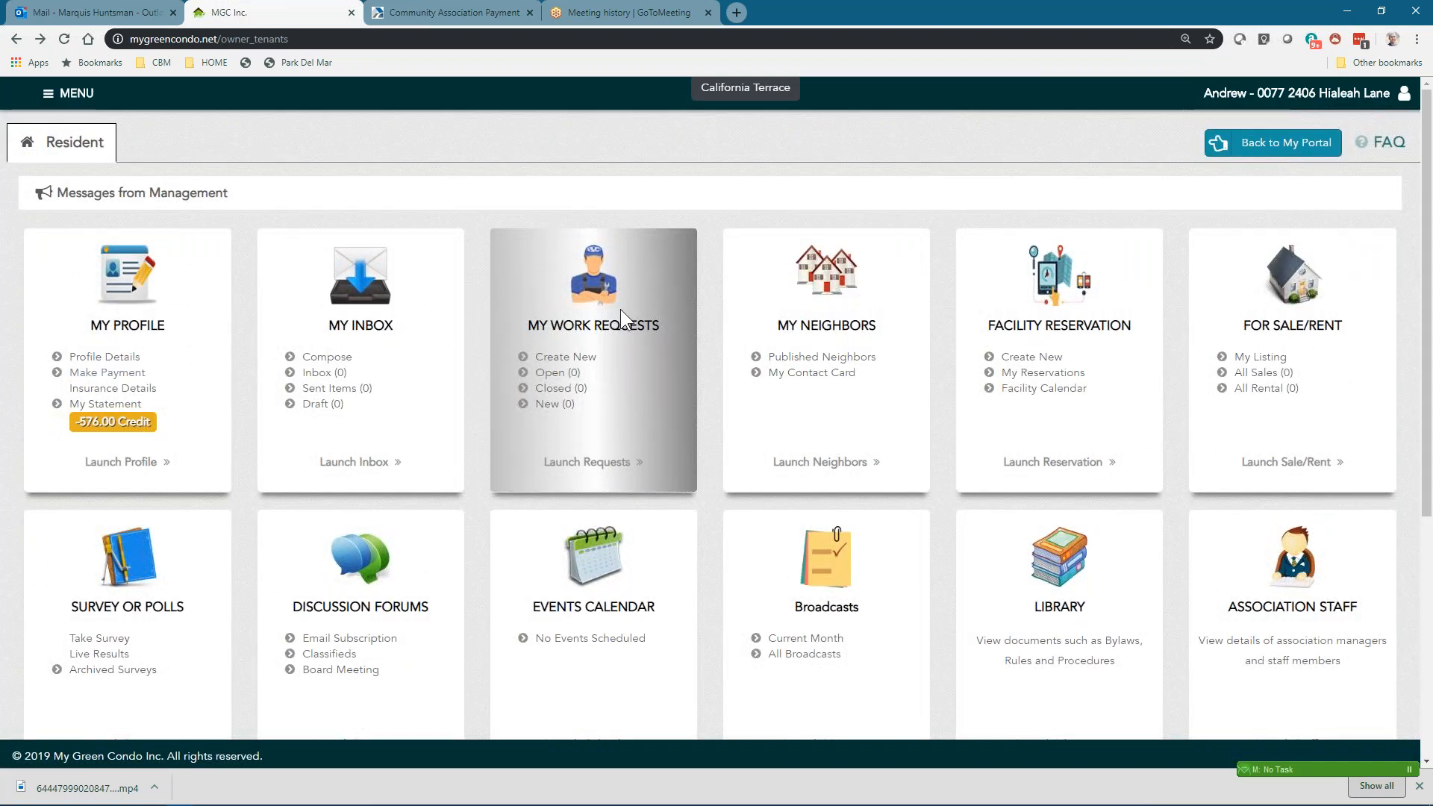
# - Return to the property manager portal, reopen the same resident's details page and look over its sections
pyautogui.click(1260, 143)
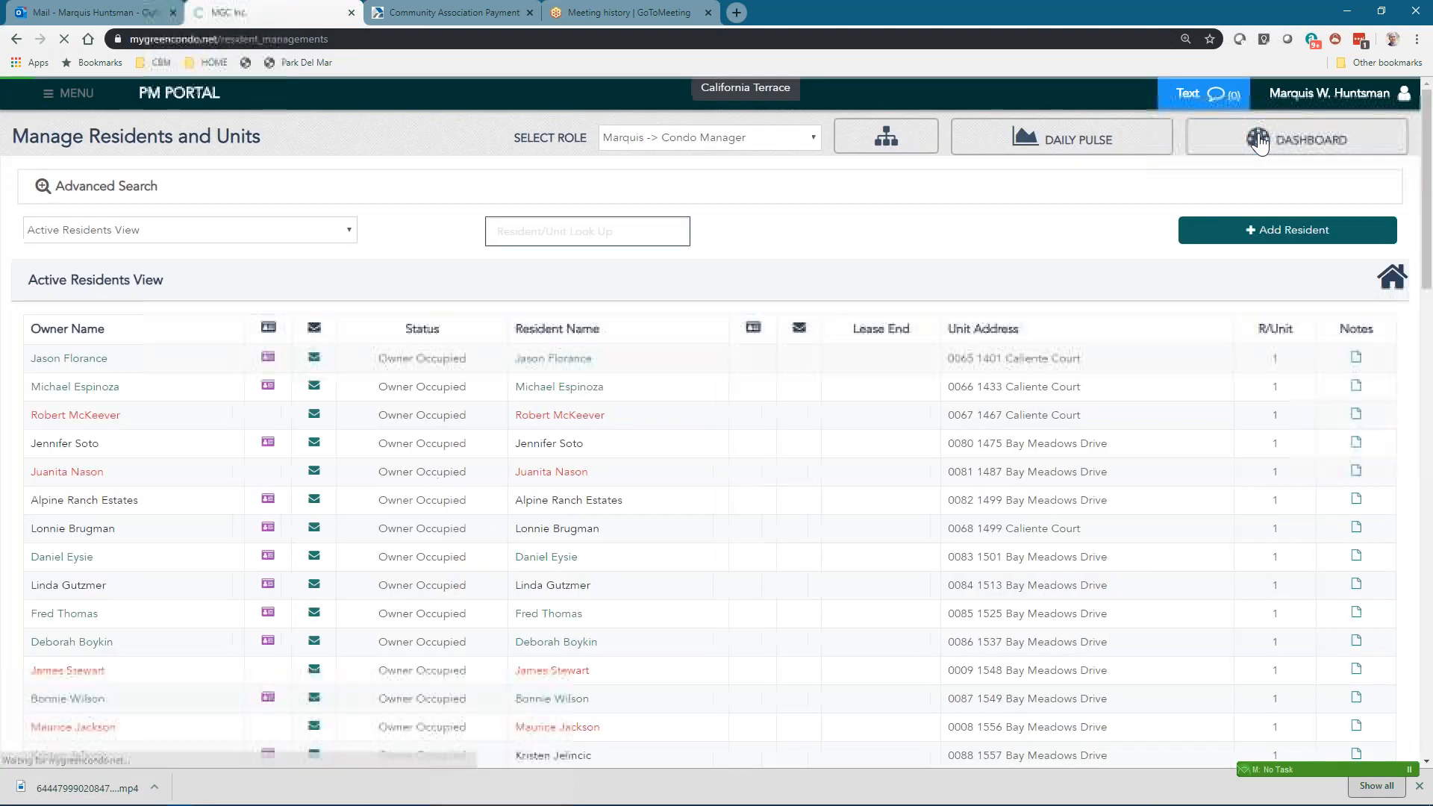
pyautogui.moveTo(78, 97)
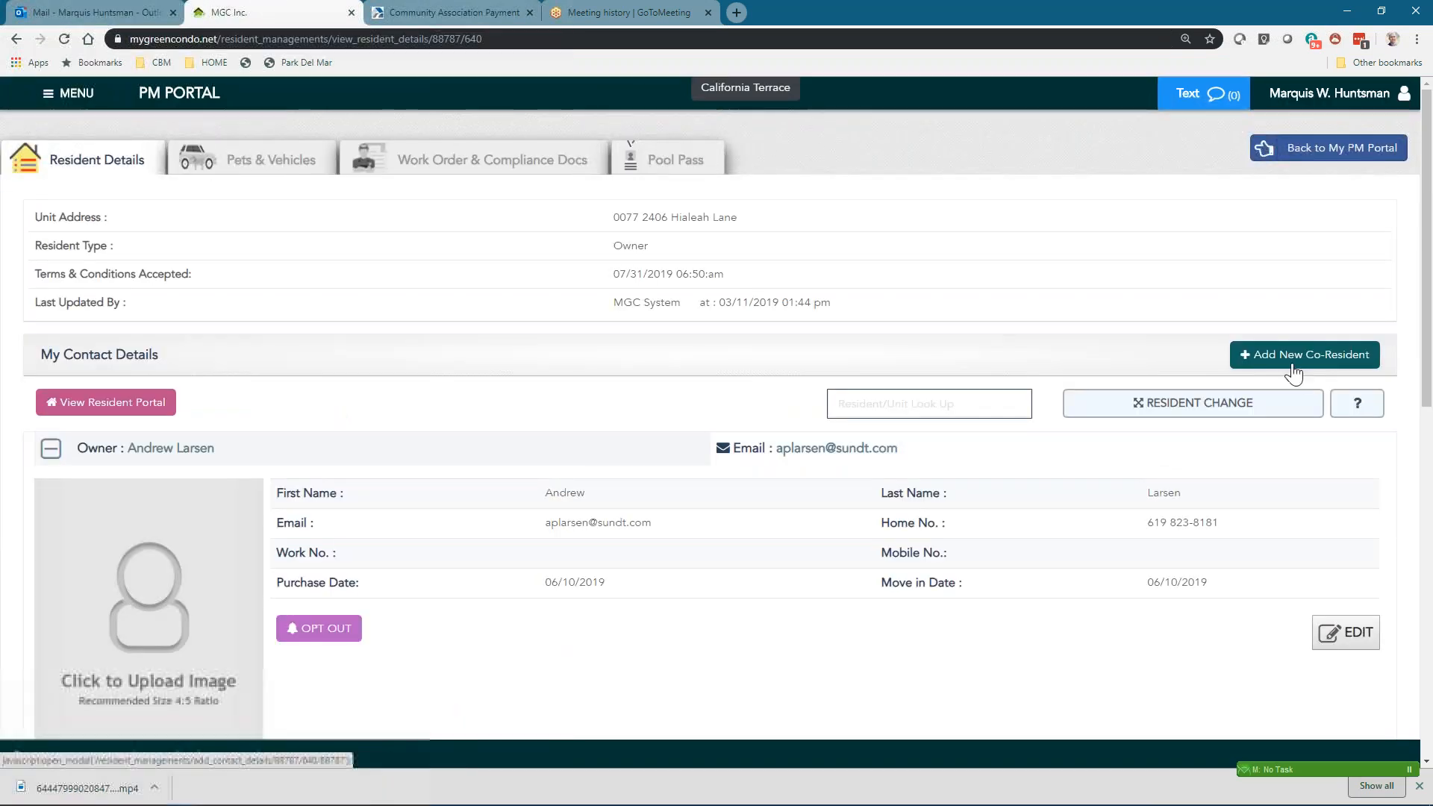
pyautogui.scroll(-6, 1254, 403)
pyautogui.scroll(6, 1174, 450)
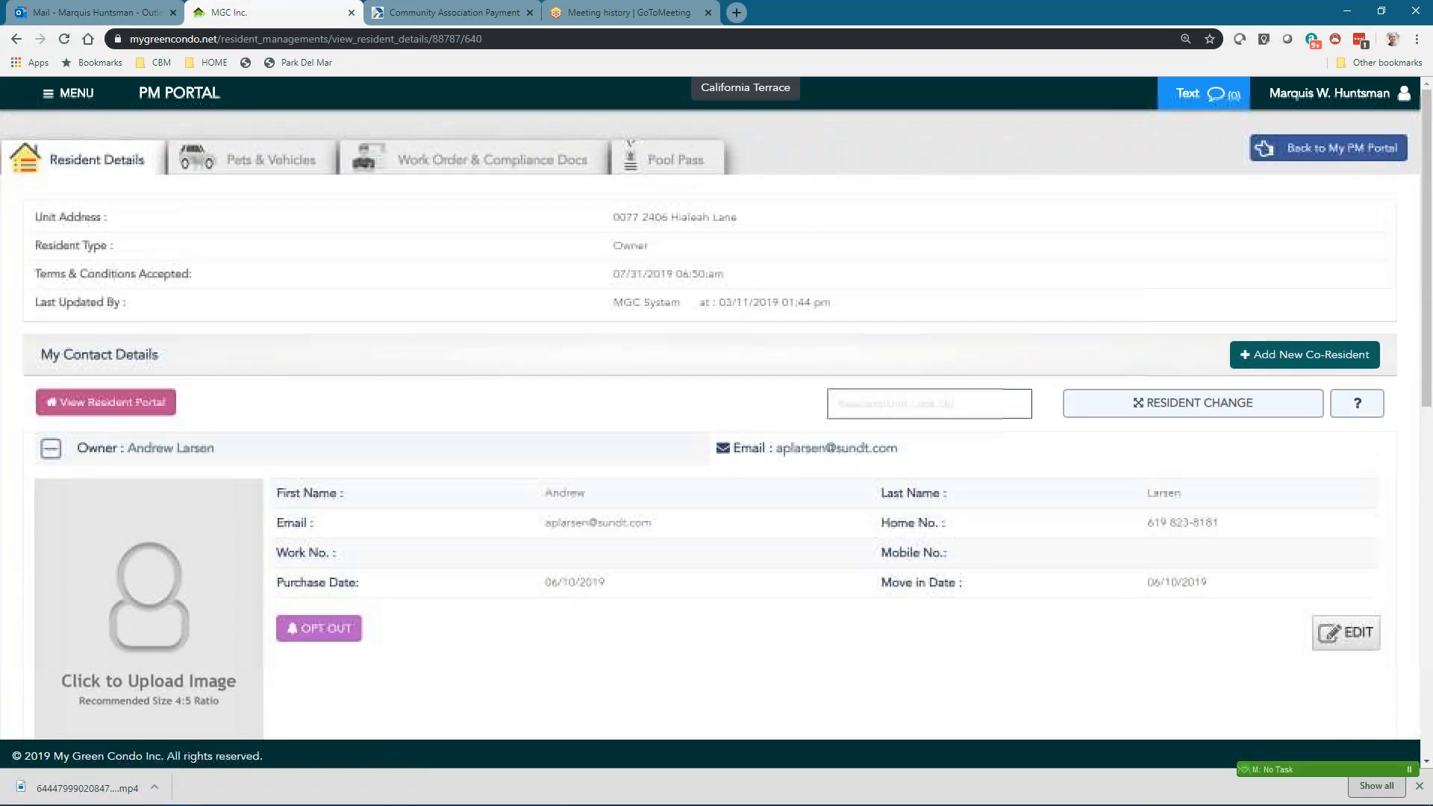
# - Review the Add New Co-Resident form's name, email and phone fields, trying the Co-Owner resident type, and cancel it
pyautogui.click(1279, 349)
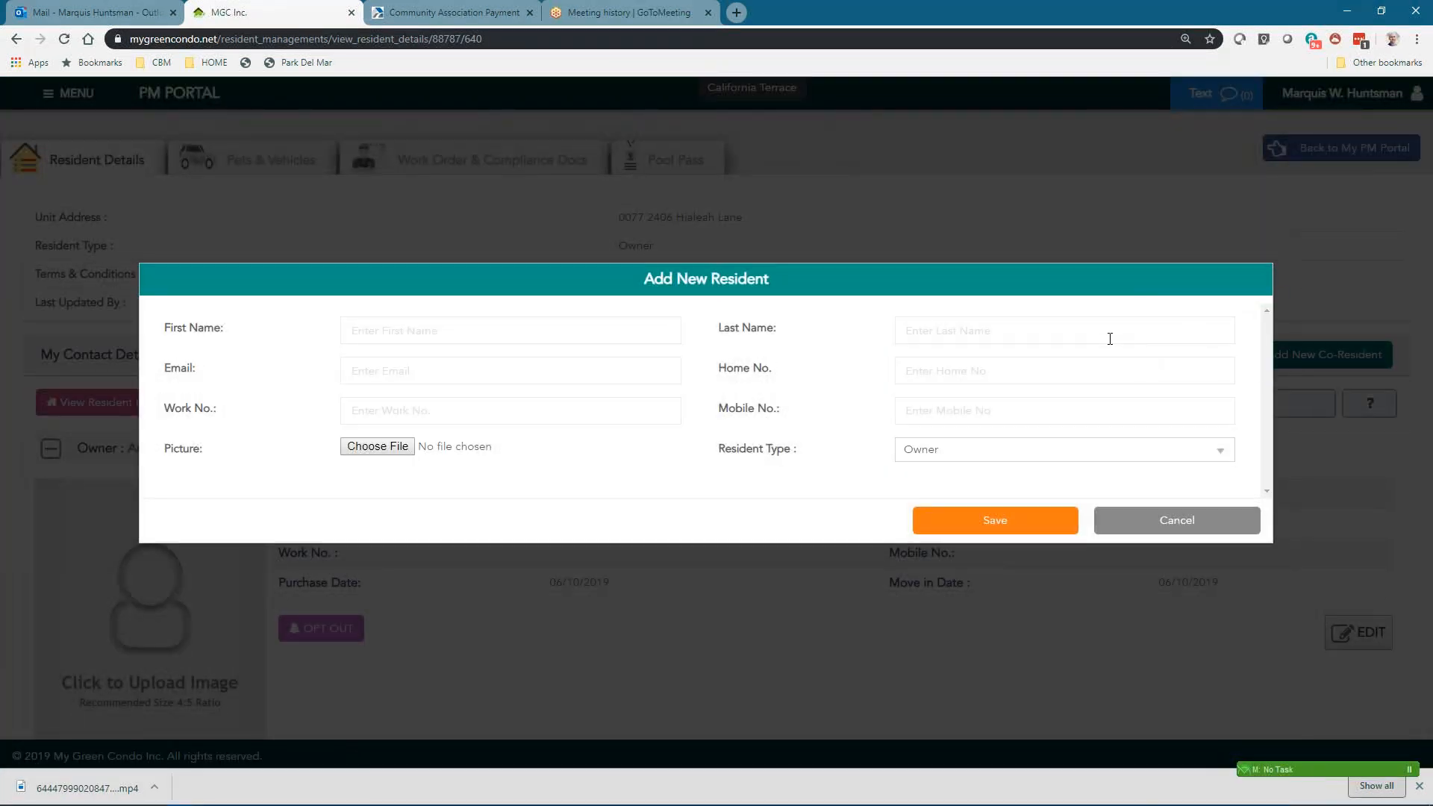
pyautogui.click(1087, 453)
pyautogui.click(1055, 485)
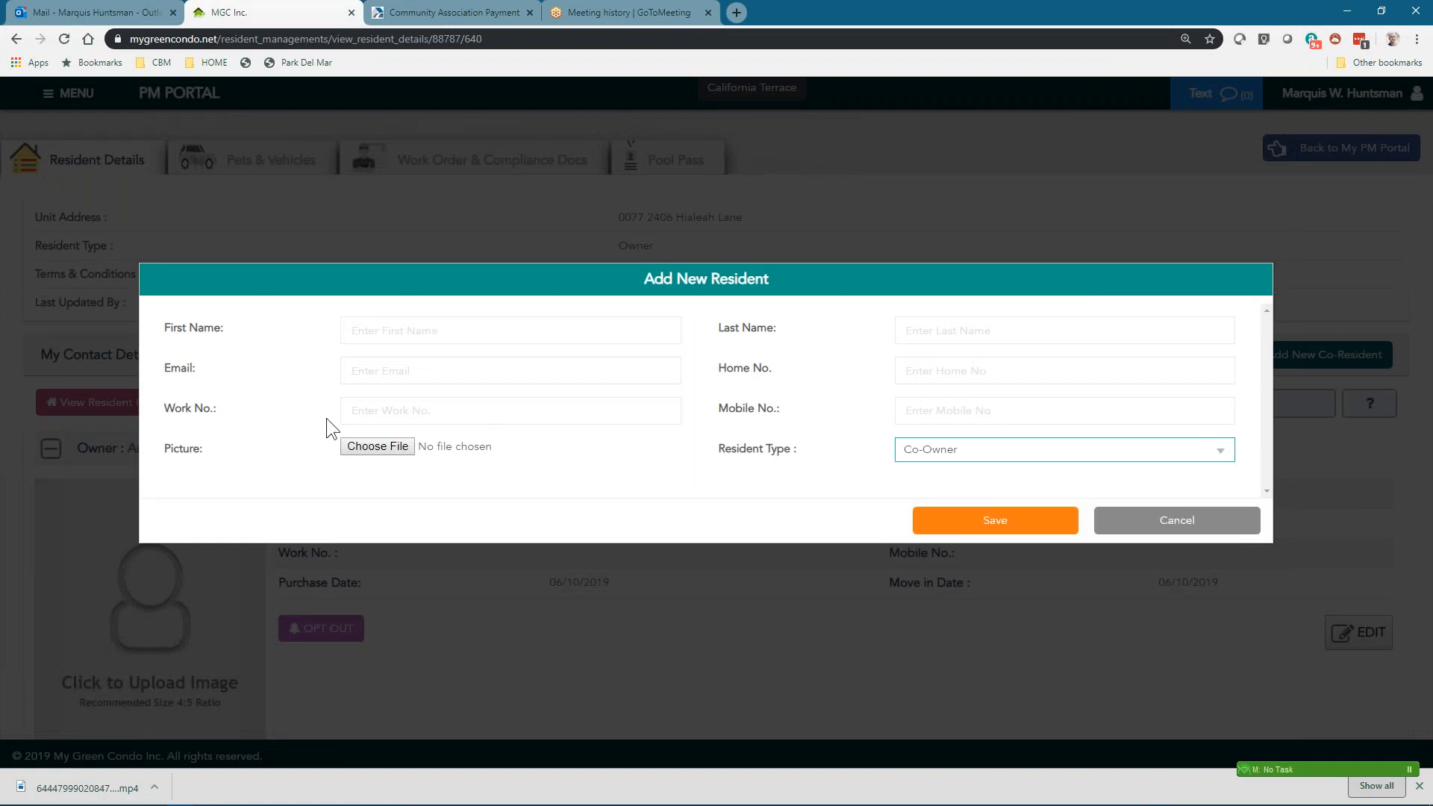
pyautogui.click(490, 331)
pyautogui.click(1033, 326)
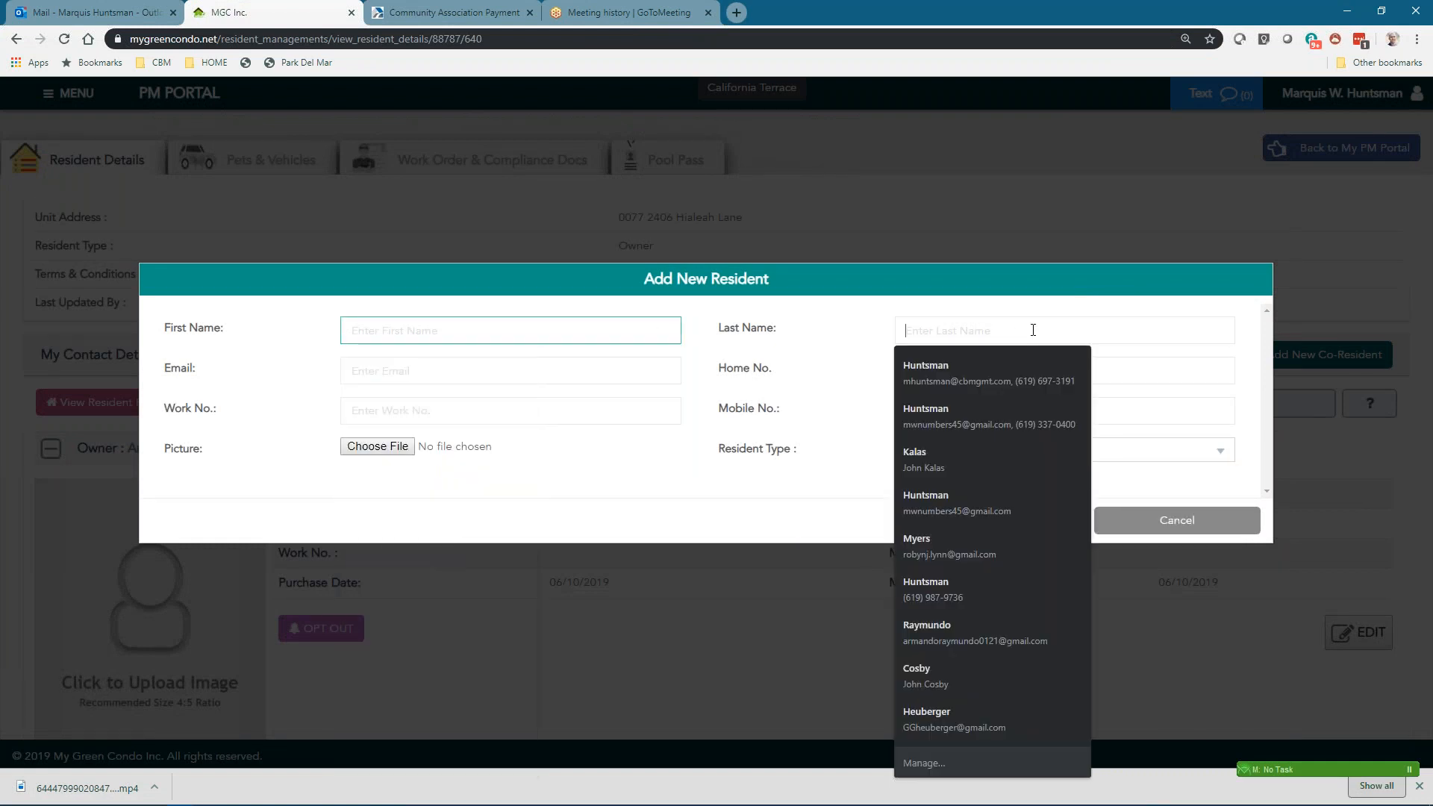
pyautogui.click(377, 370)
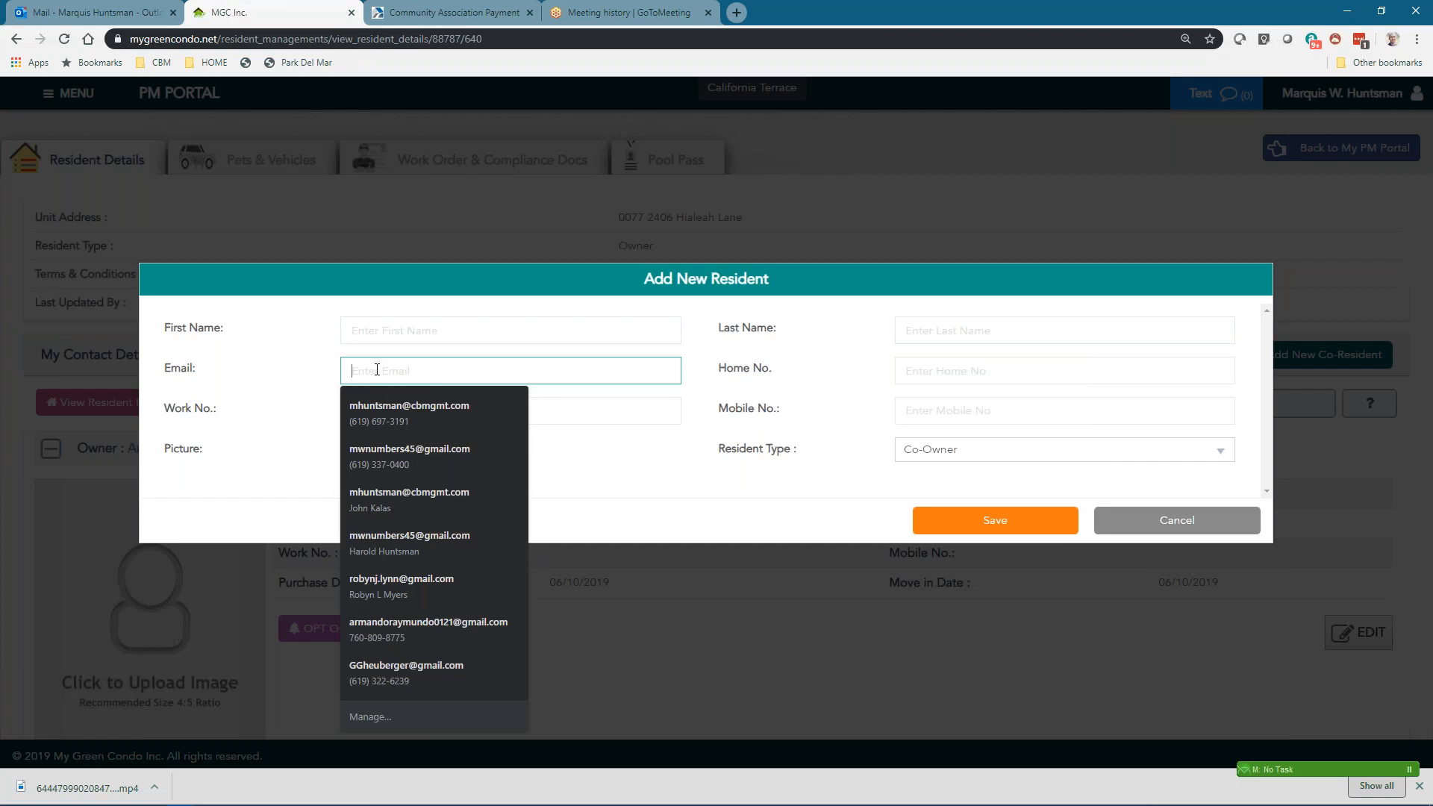
pyautogui.click(687, 380)
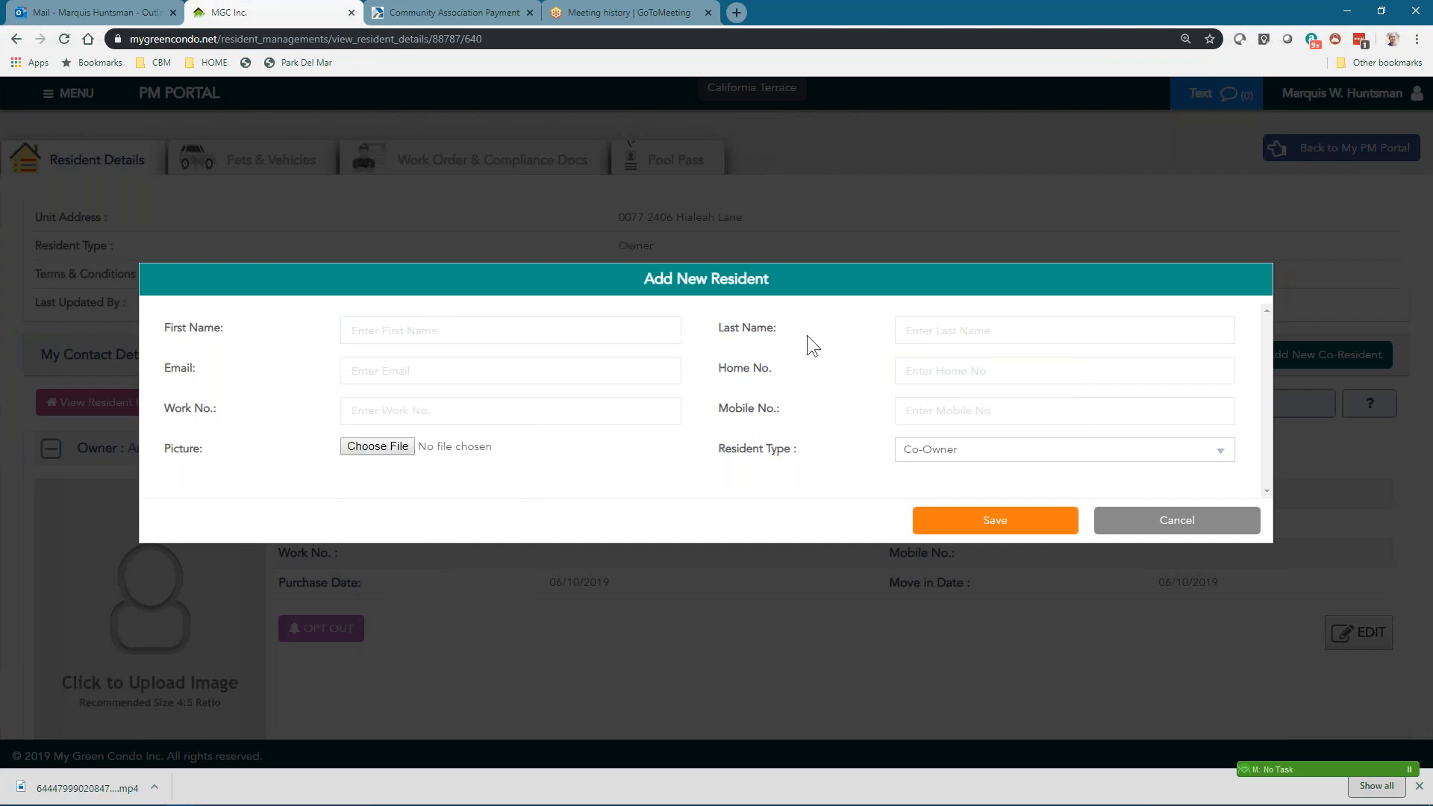
pyautogui.click(1201, 525)
# - Review the resident's contact details, opt-out option, mailing address and emergency contact sections
pyautogui.scroll(-5, 602, 593)
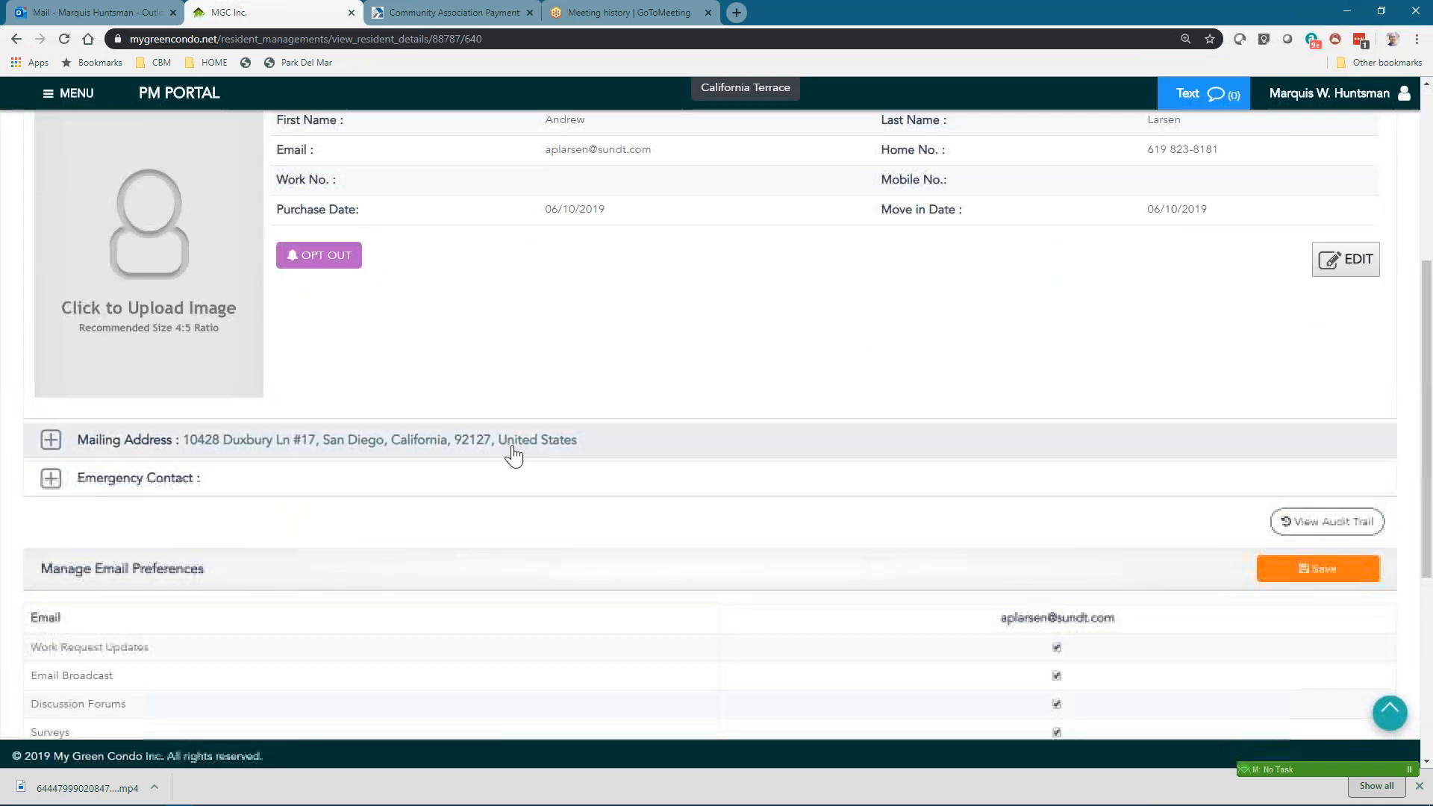
pyautogui.scroll(-2, 513, 455)
pyautogui.scroll(5, 549, 411)
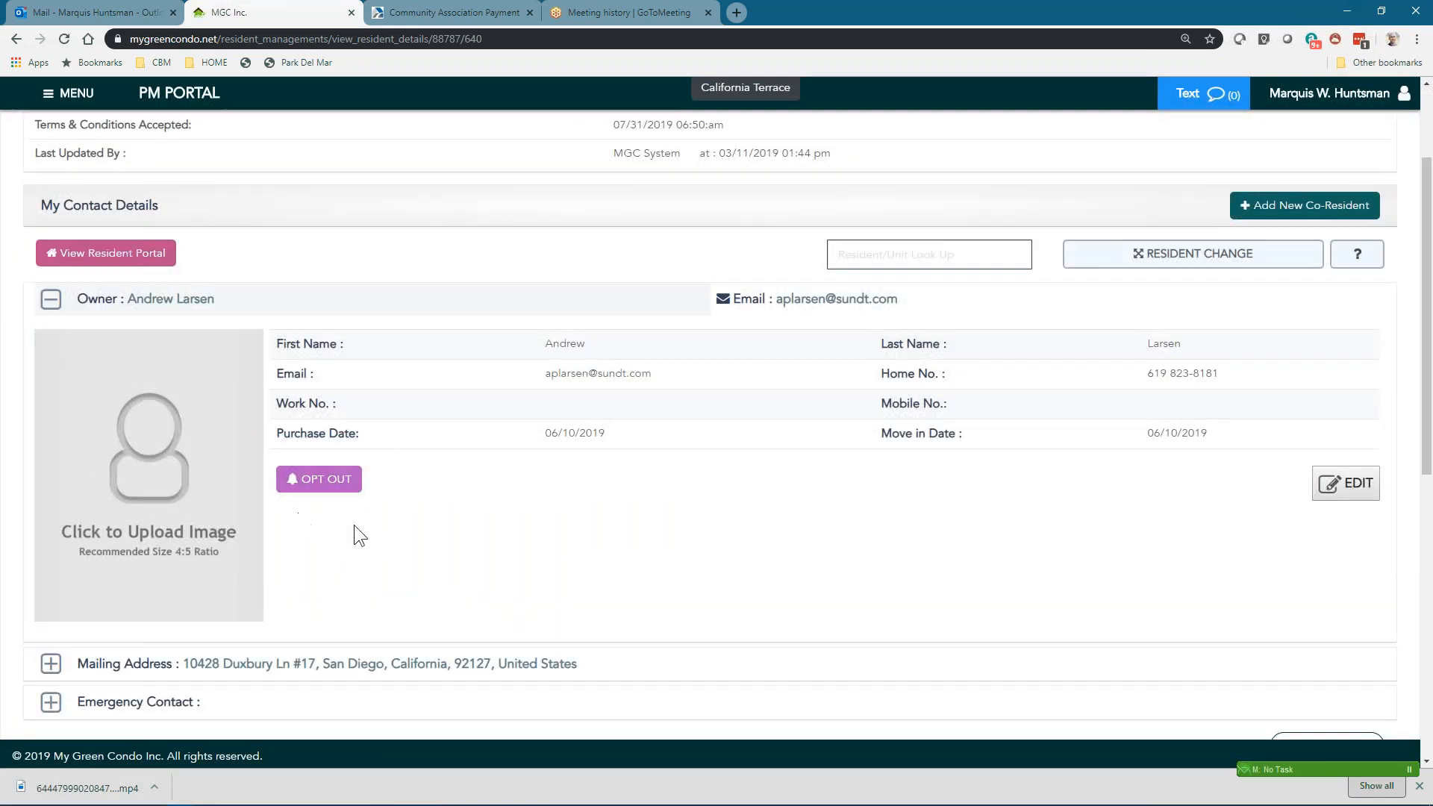
pyautogui.scroll(-1, 678, 446)
pyautogui.scroll(-3, 852, 356)
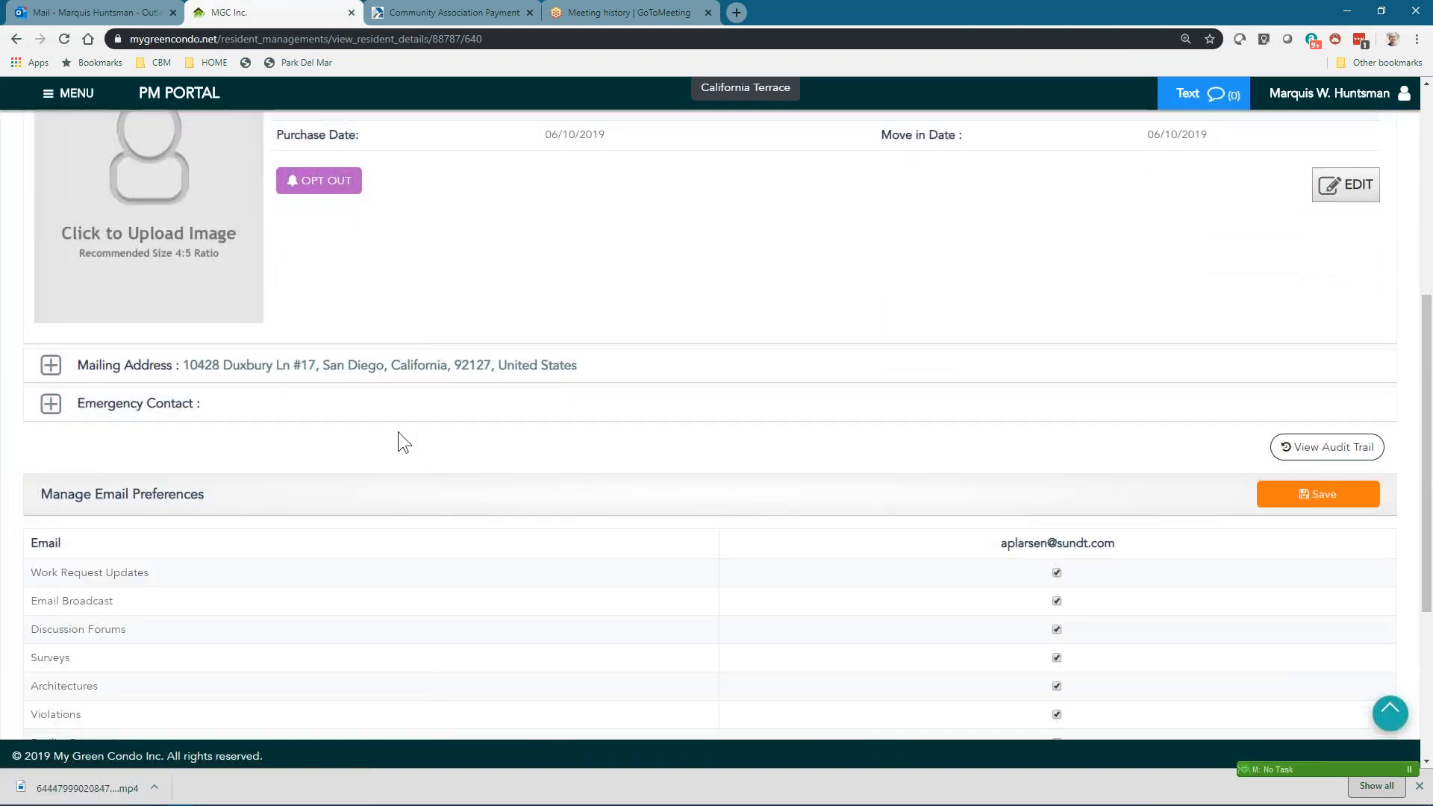
pyautogui.scroll(4, 398, 433)
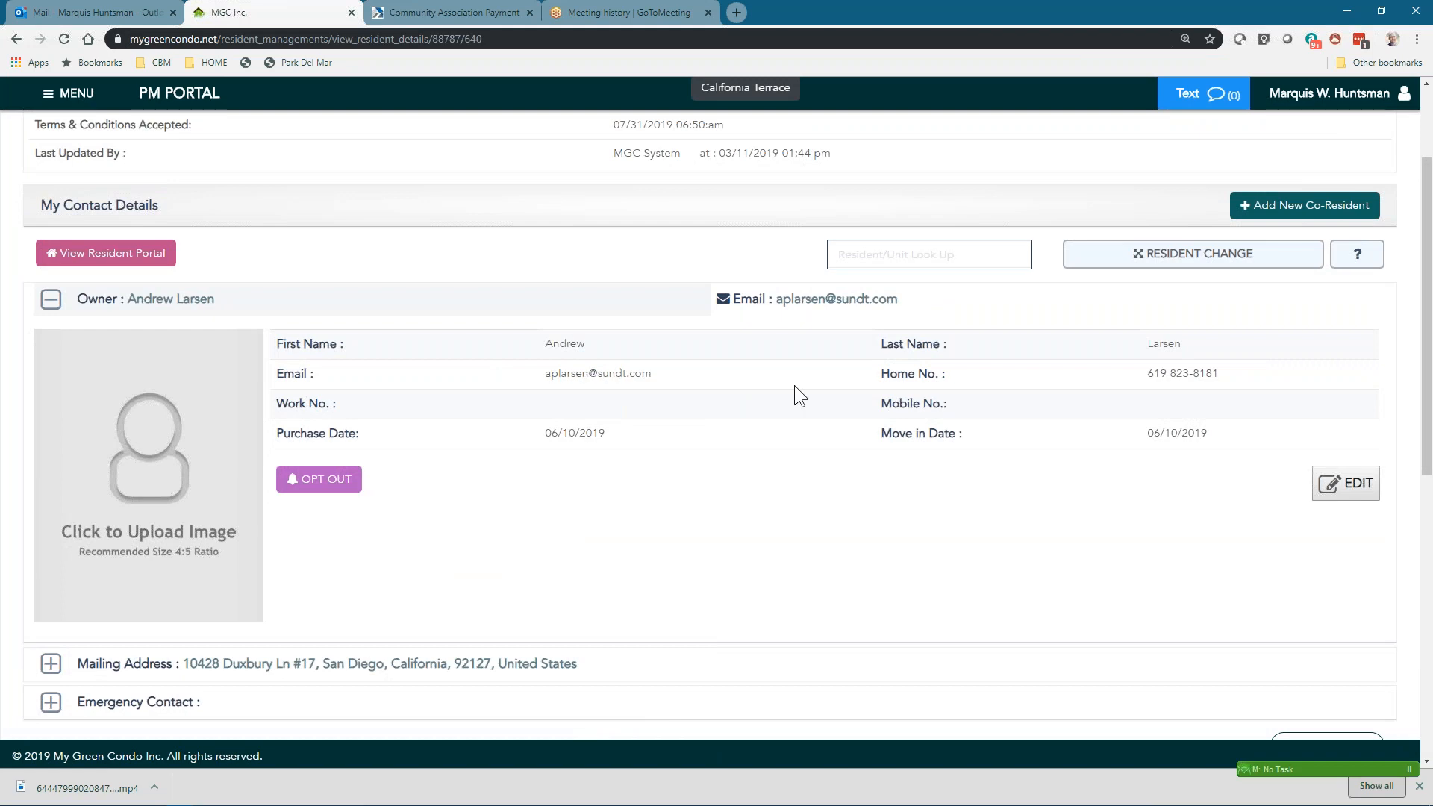
# - Review the resident's email preferences and the Manage Multi-Unit Owners section
pyautogui.scroll(-1, 794, 387)
pyautogui.scroll(-6, 794, 387)
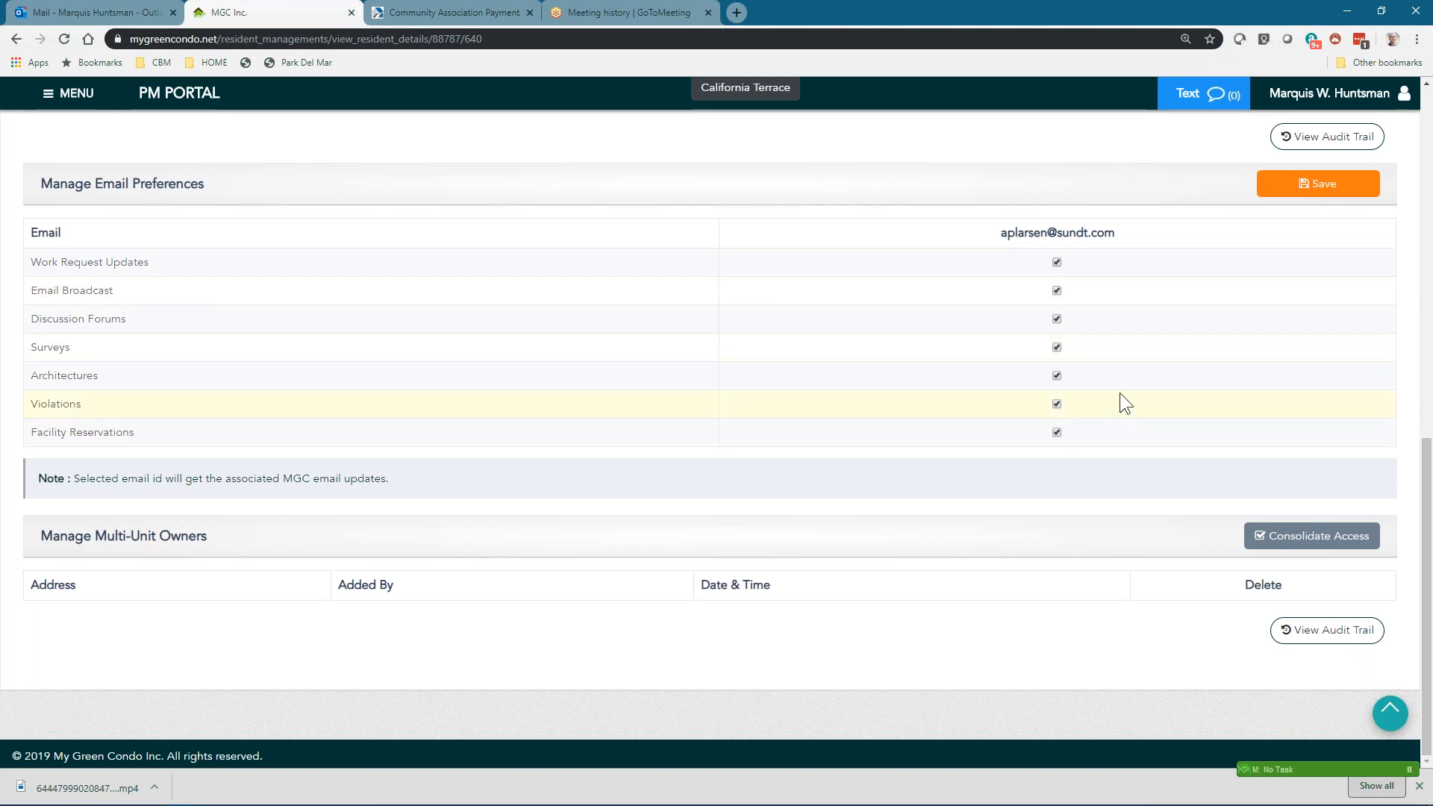
pyautogui.scroll(1, 1206, 418)
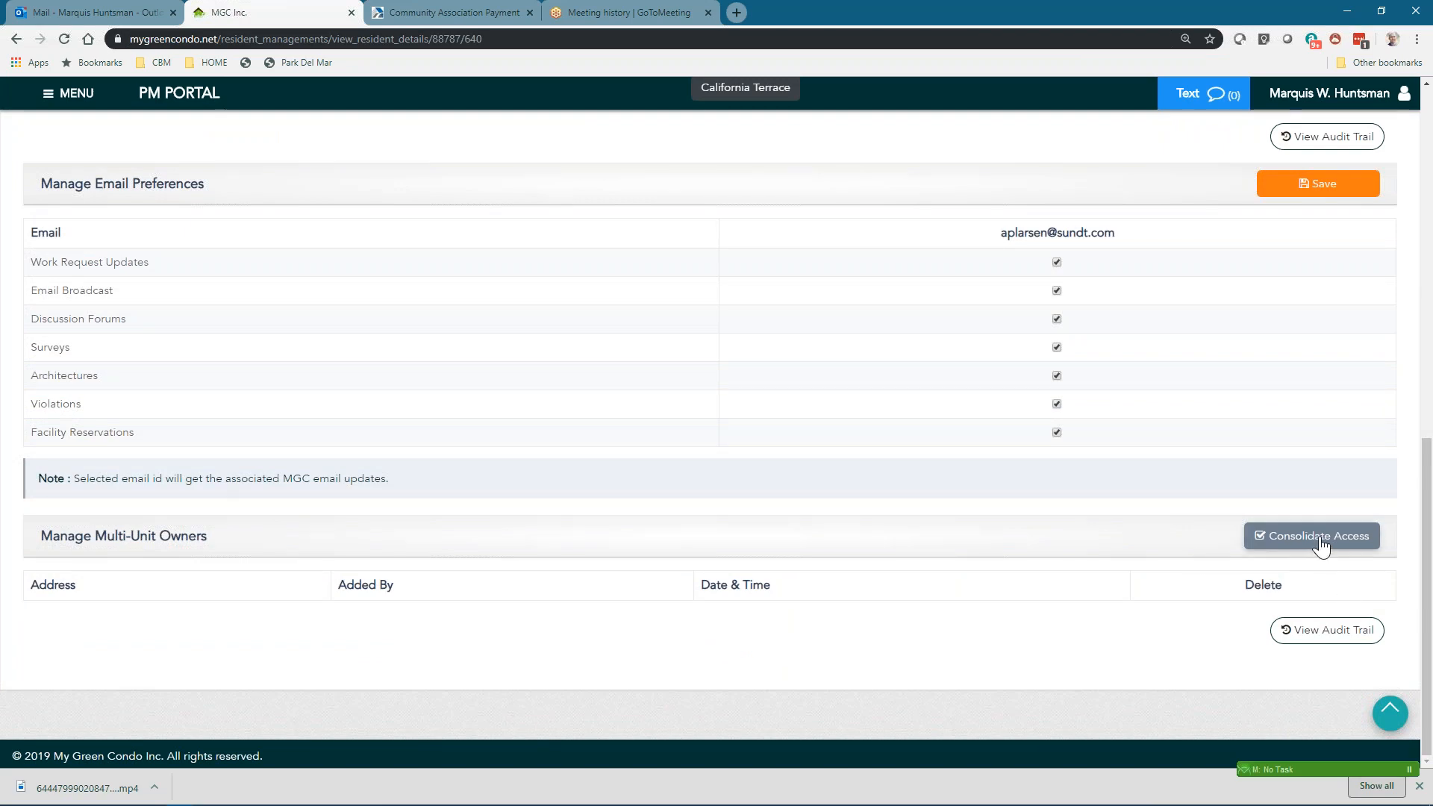
pyautogui.scroll(10, 1147, 541)
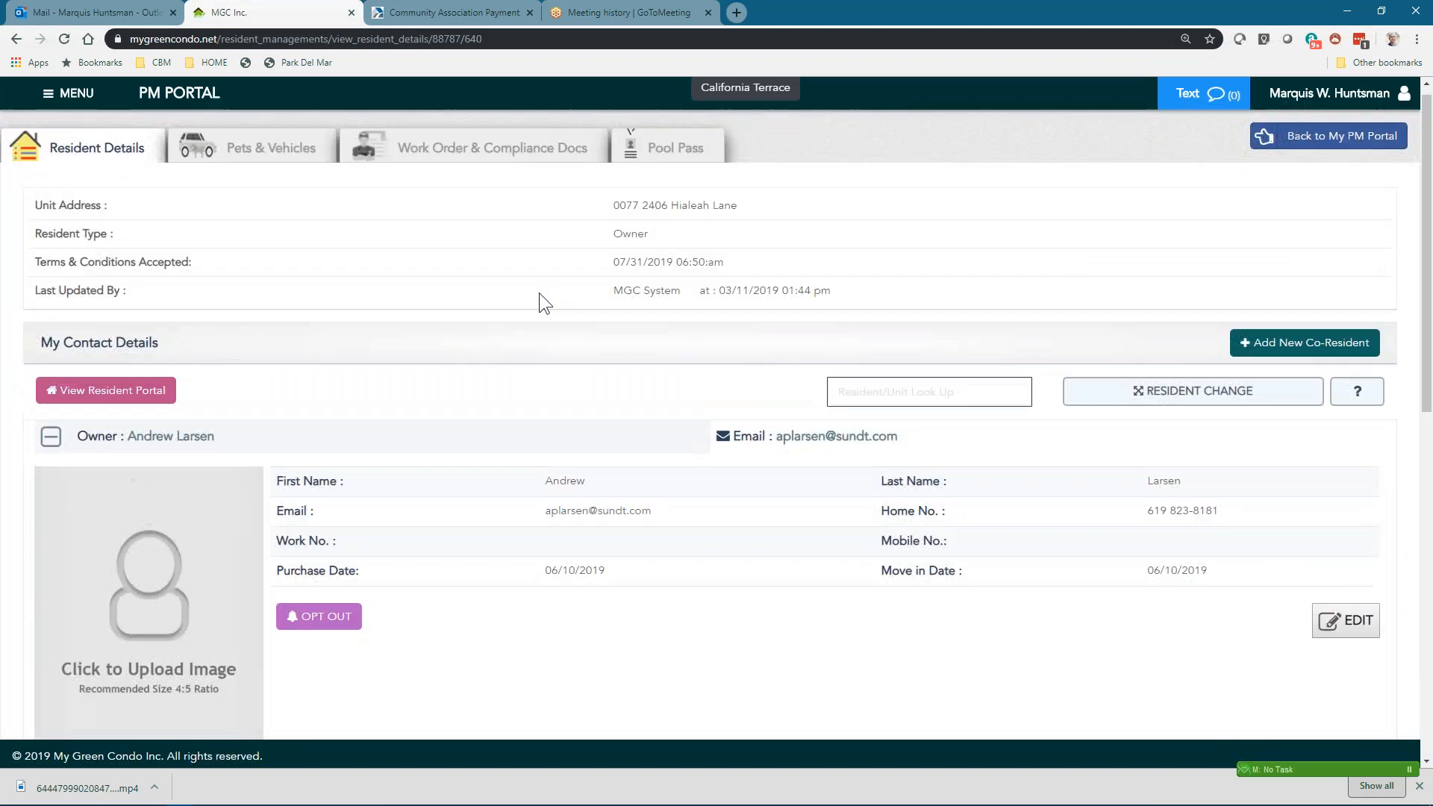
pyautogui.scroll(-10, 680, 456)
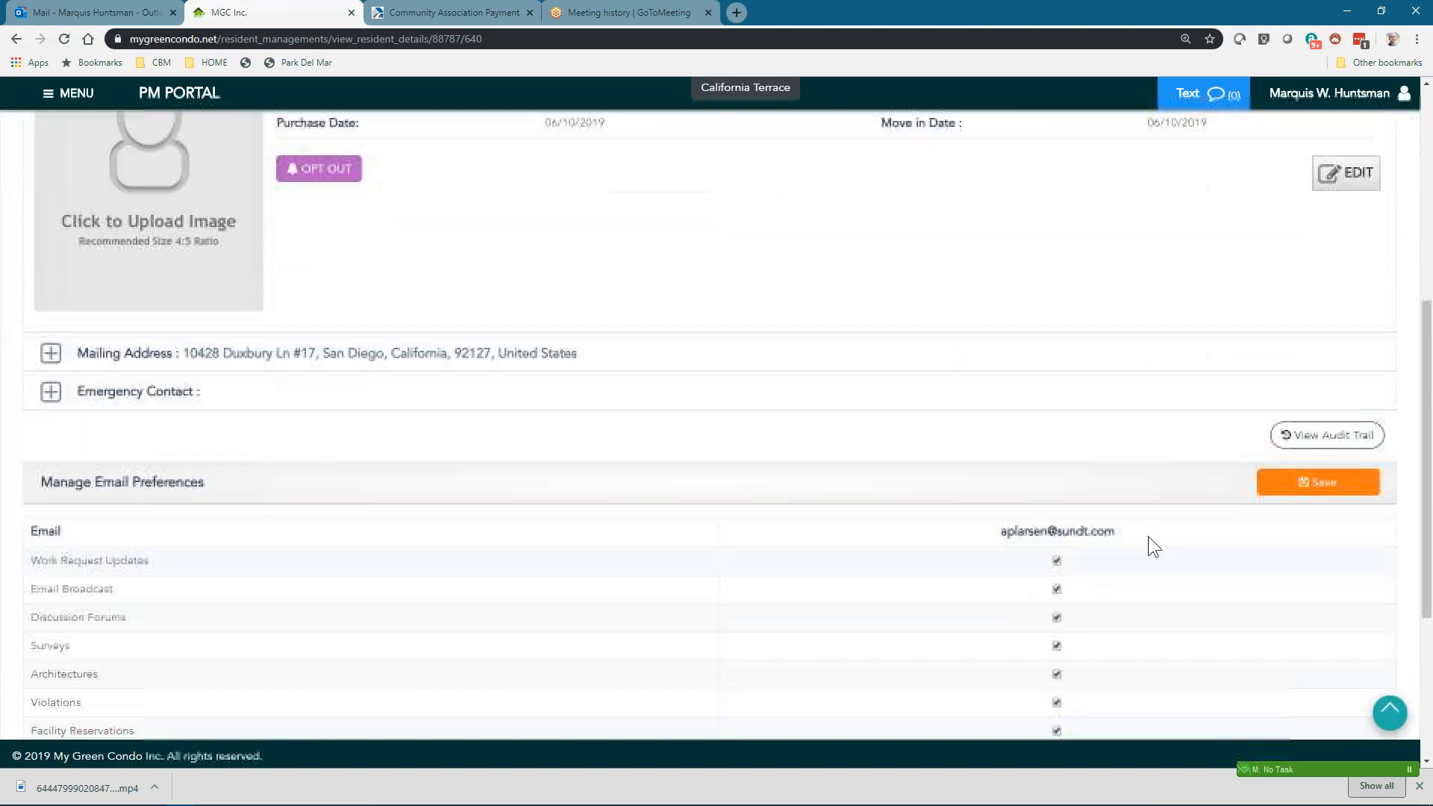
pyautogui.scroll(1, 1346, 559)
pyautogui.scroll(-1, 1349, 560)
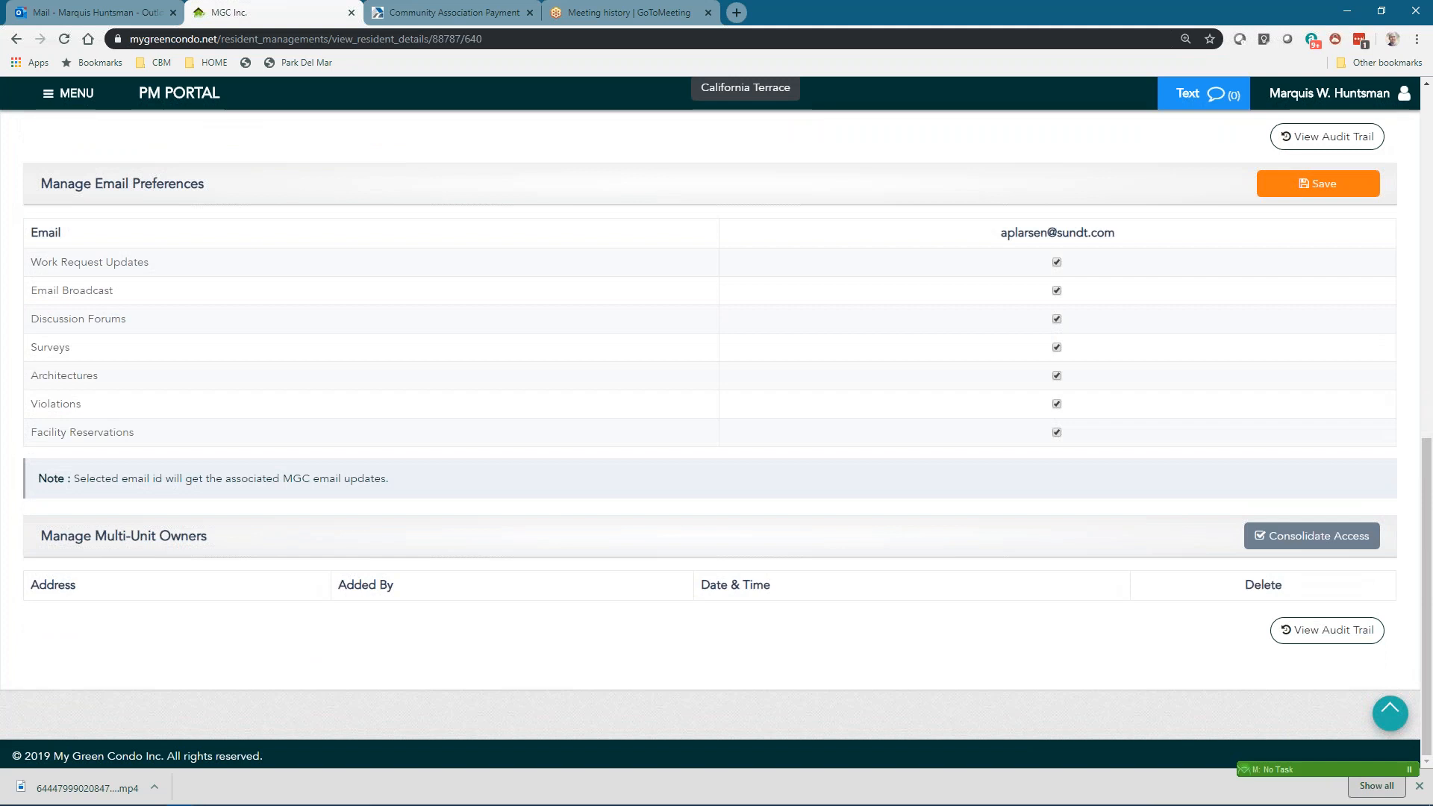
# - Open Consolidate Access for multi-unit owners, look through the units that can be added, and close it without adding any
pyautogui.click(1325, 542)
pyautogui.click(750, 316)
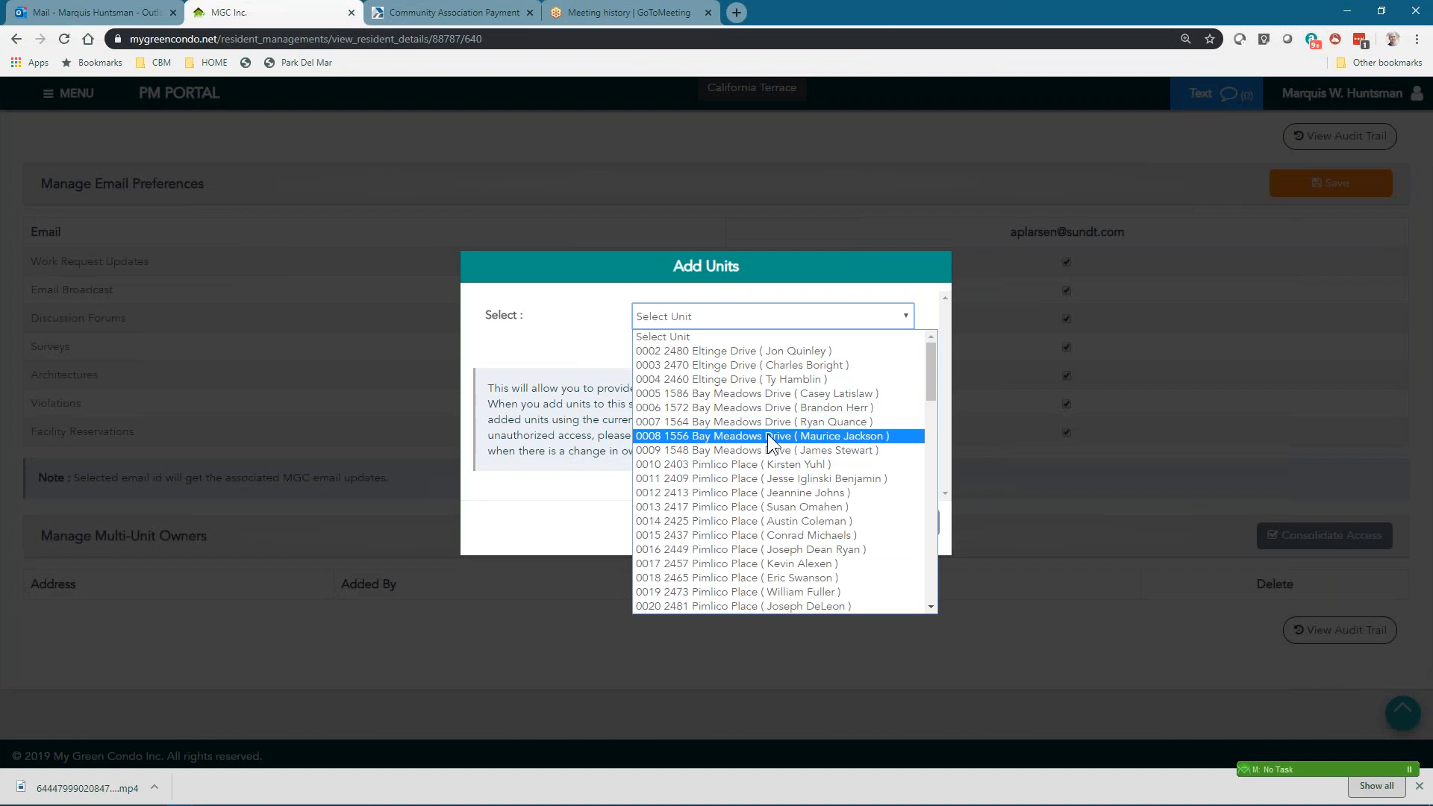
pyautogui.scroll(-12, 788, 567)
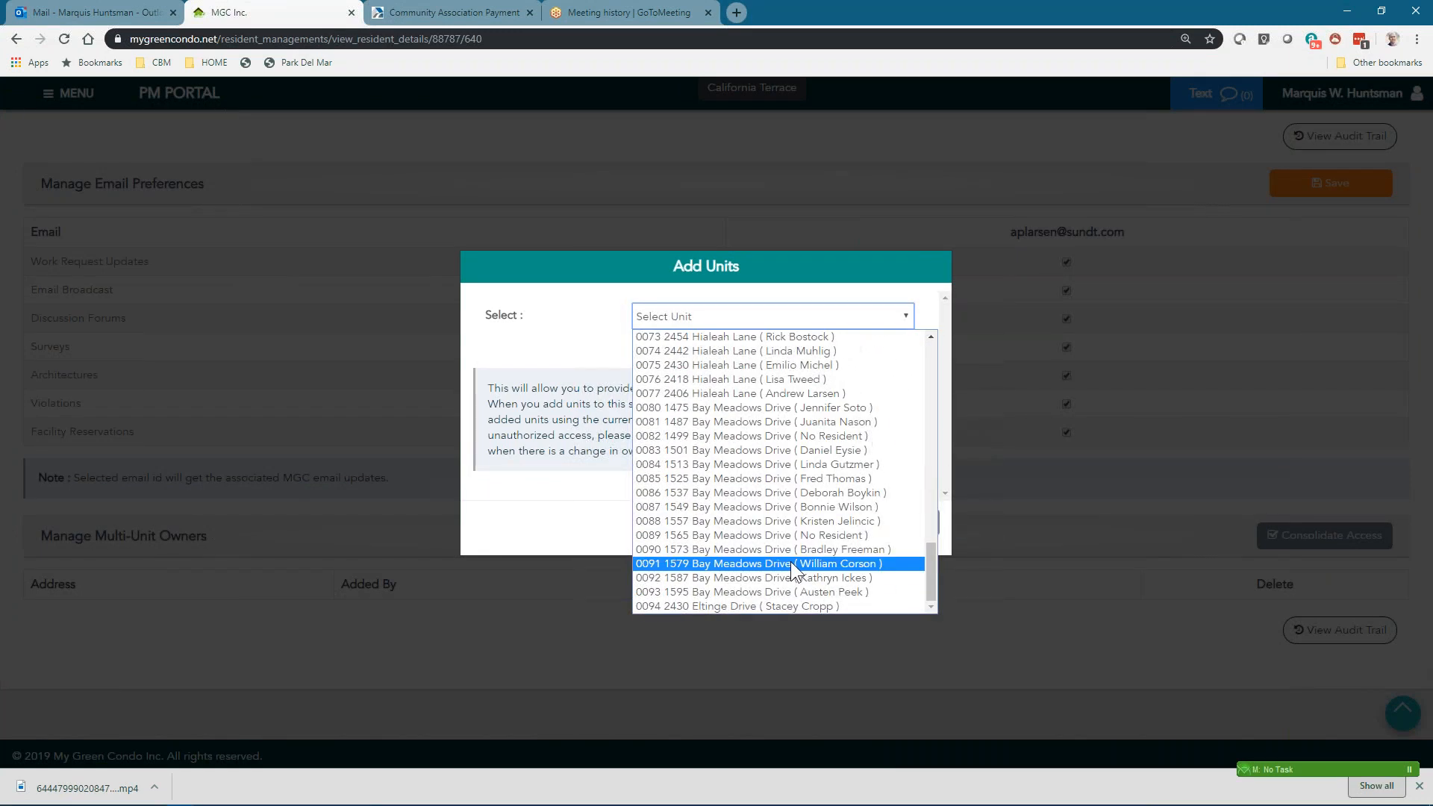
pyautogui.click(884, 270)
pyautogui.click(892, 525)
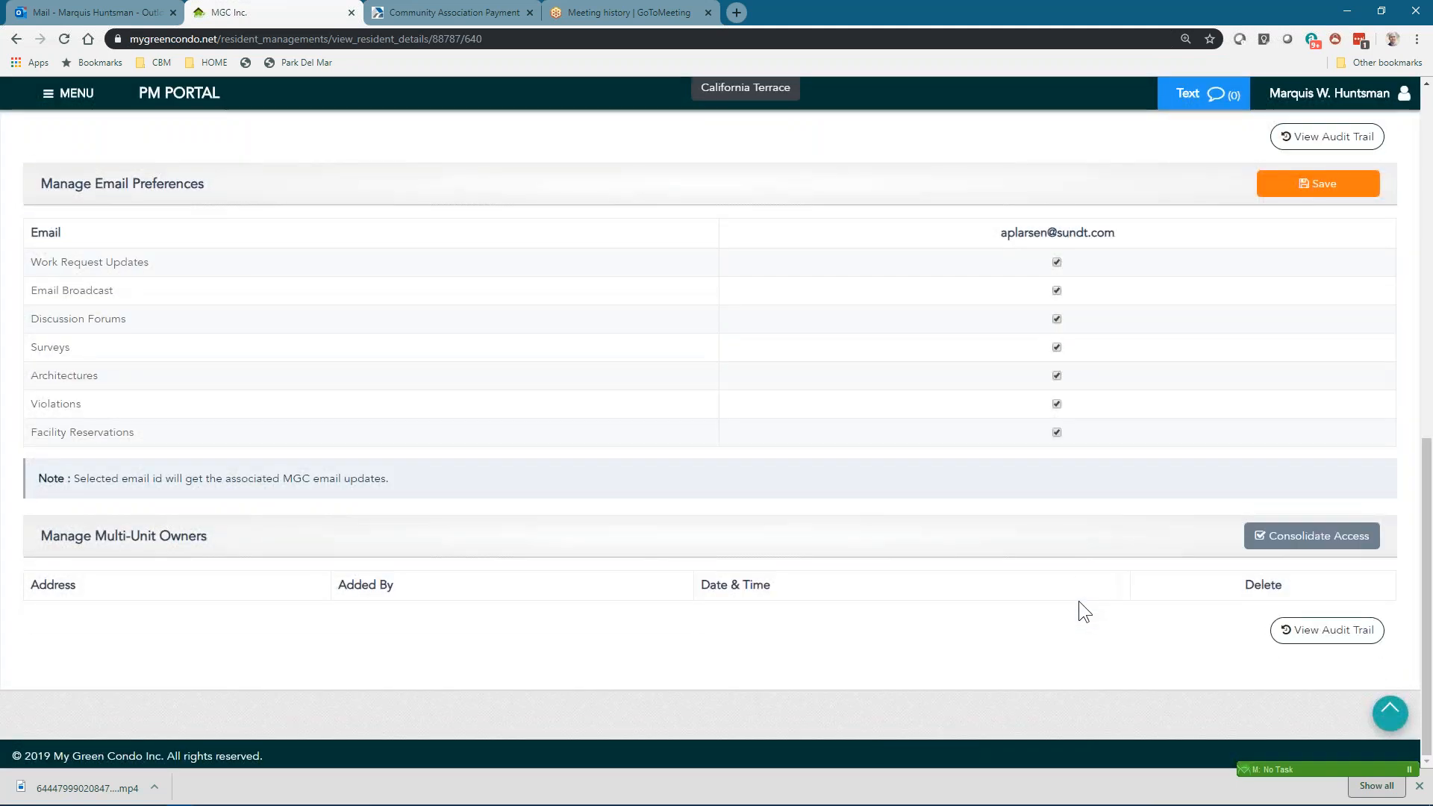
# - Open the resident portal from the resident's details page and check the resident account in its header
pyautogui.scroll(5, 1076, 598)
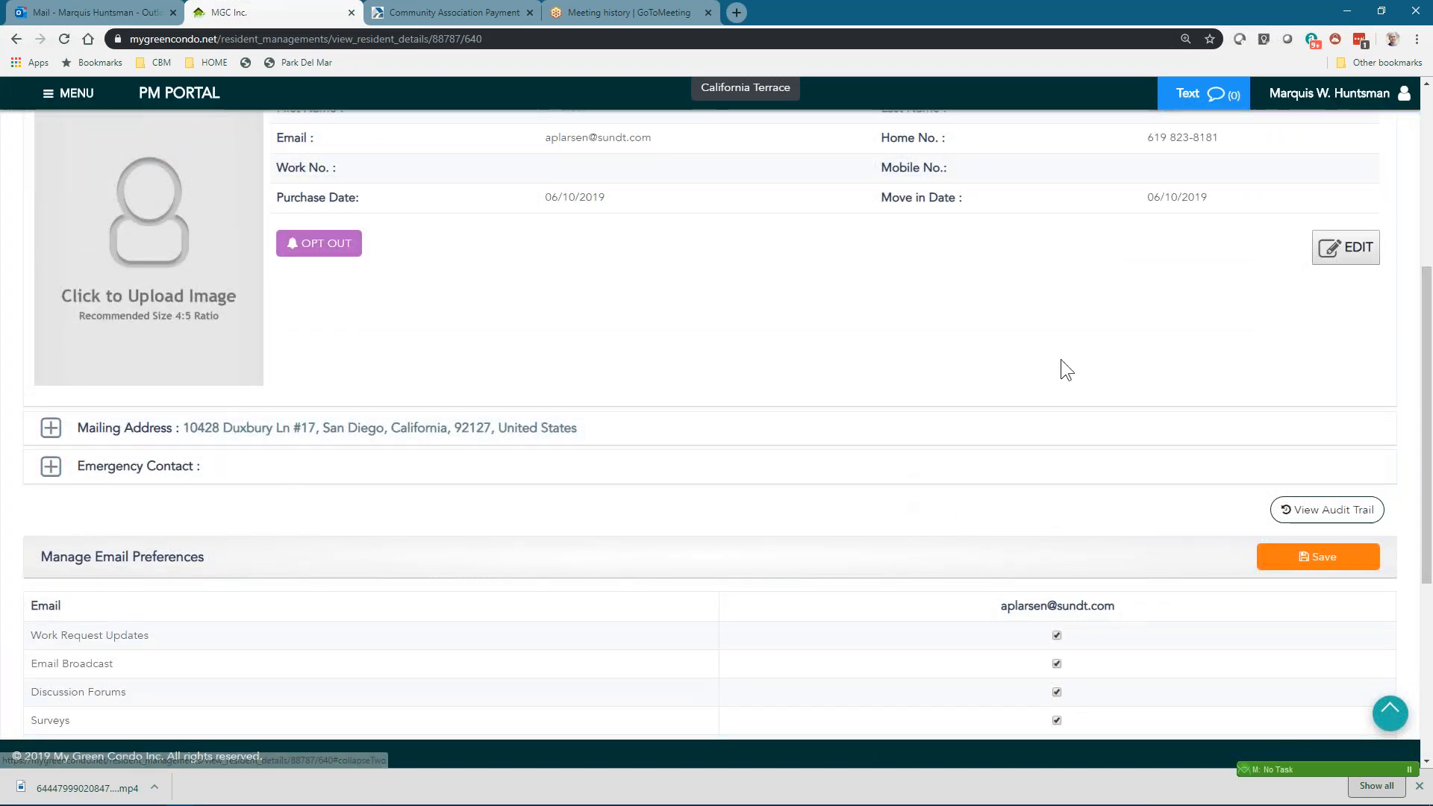
pyautogui.scroll(3, 565, 214)
pyautogui.scroll(2, 565, 215)
pyautogui.click(112, 409)
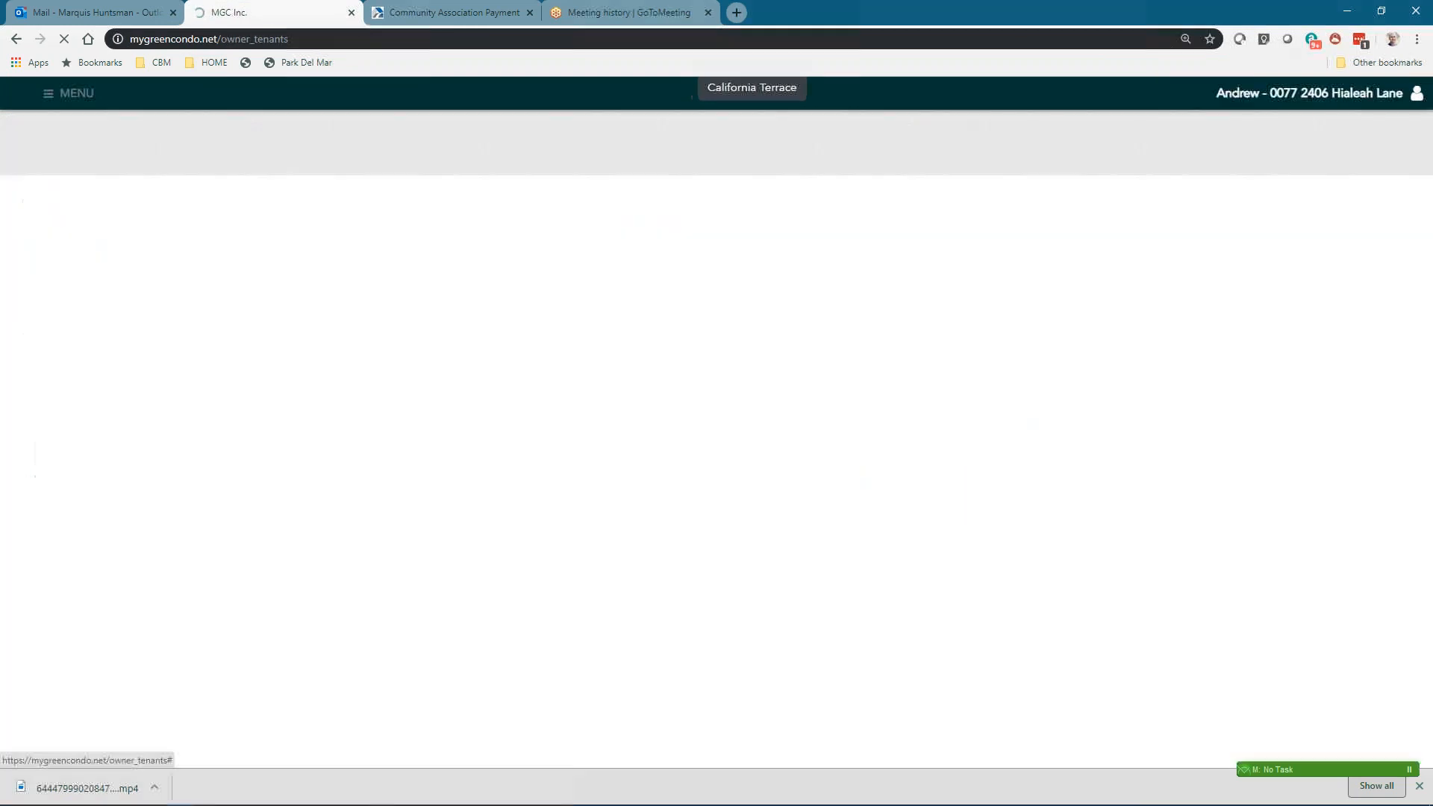
pyautogui.click(1303, 96)
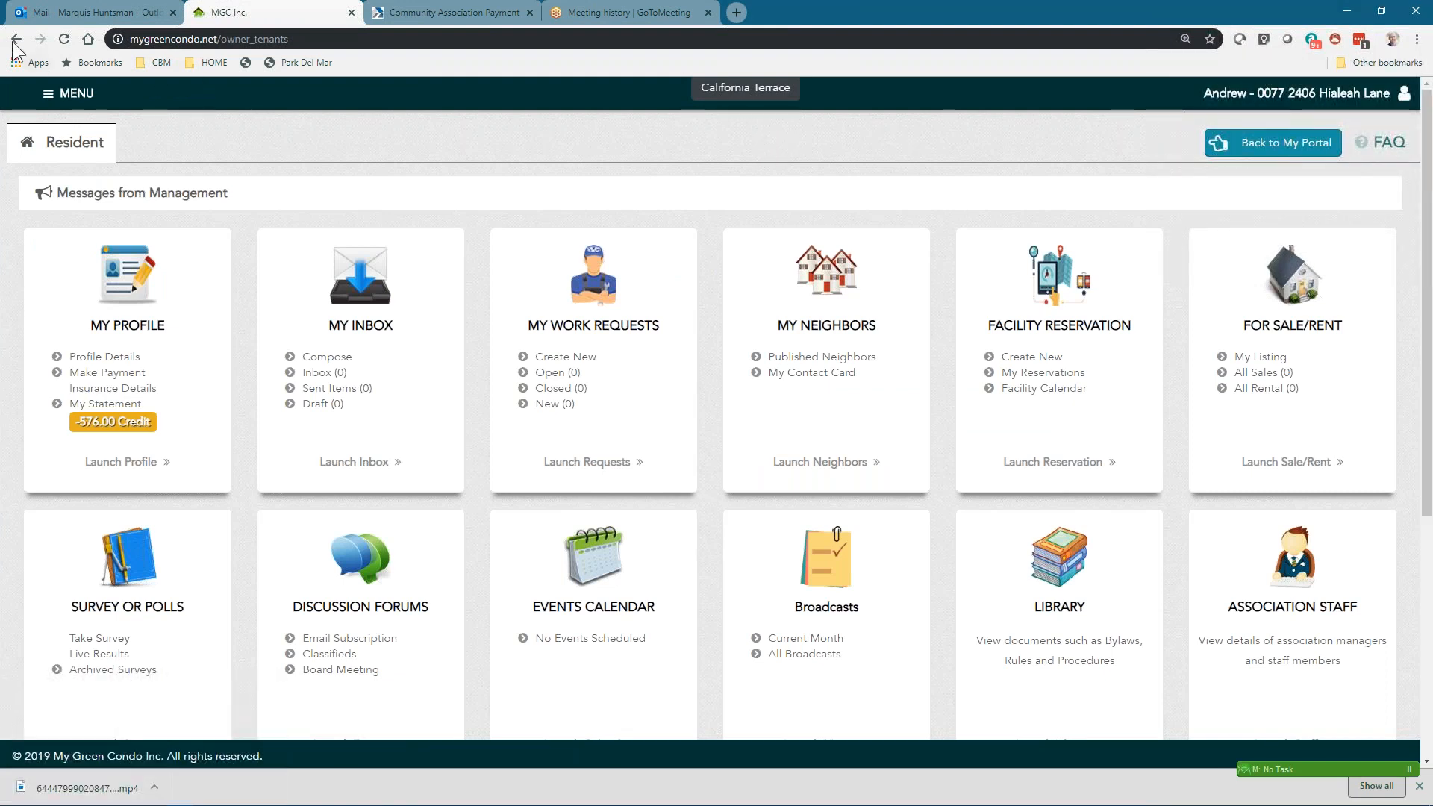
# - Return to the property manager portal and review the Active Residents list and its color legend
pyautogui.click(1232, 143)
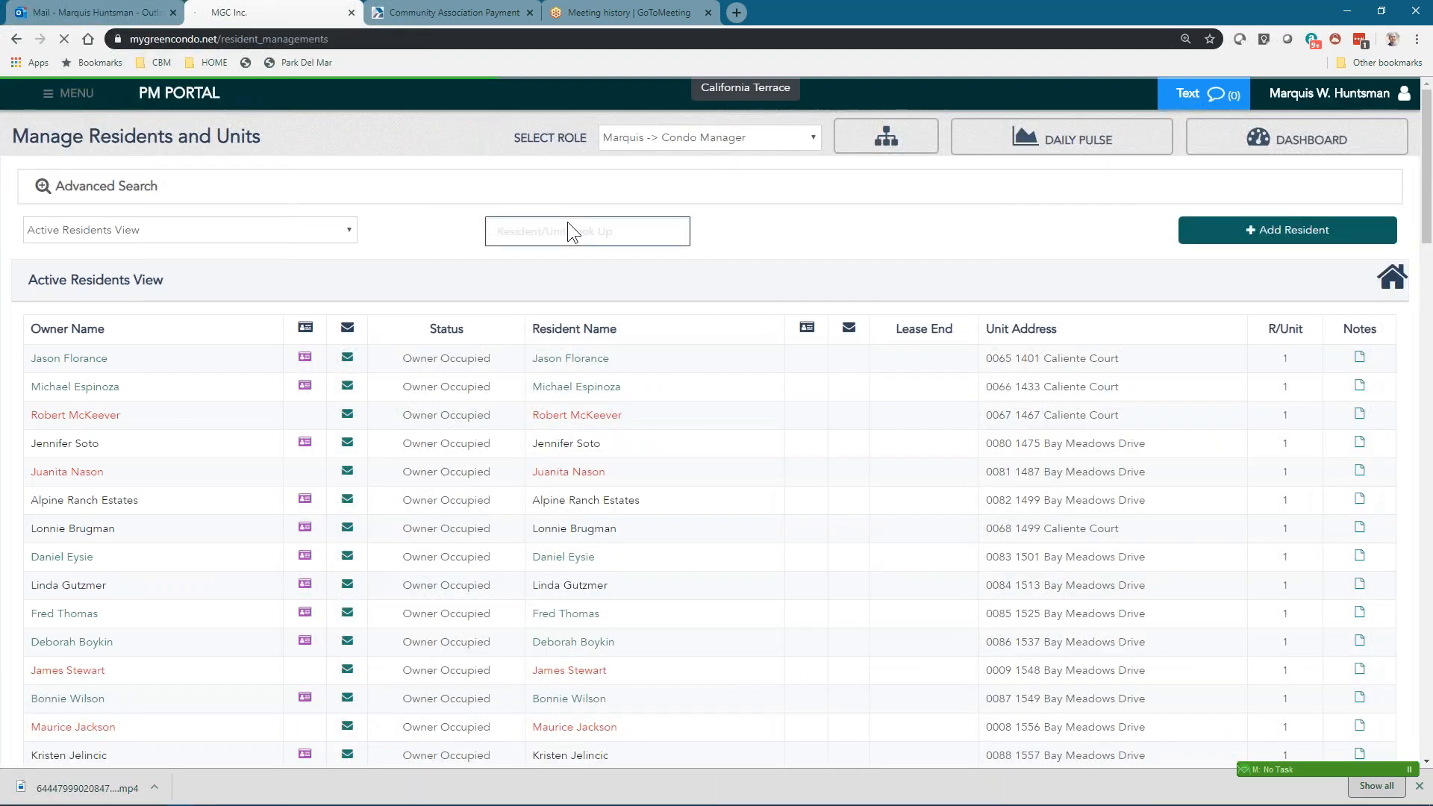
pyautogui.scroll(-5, 723, 322)
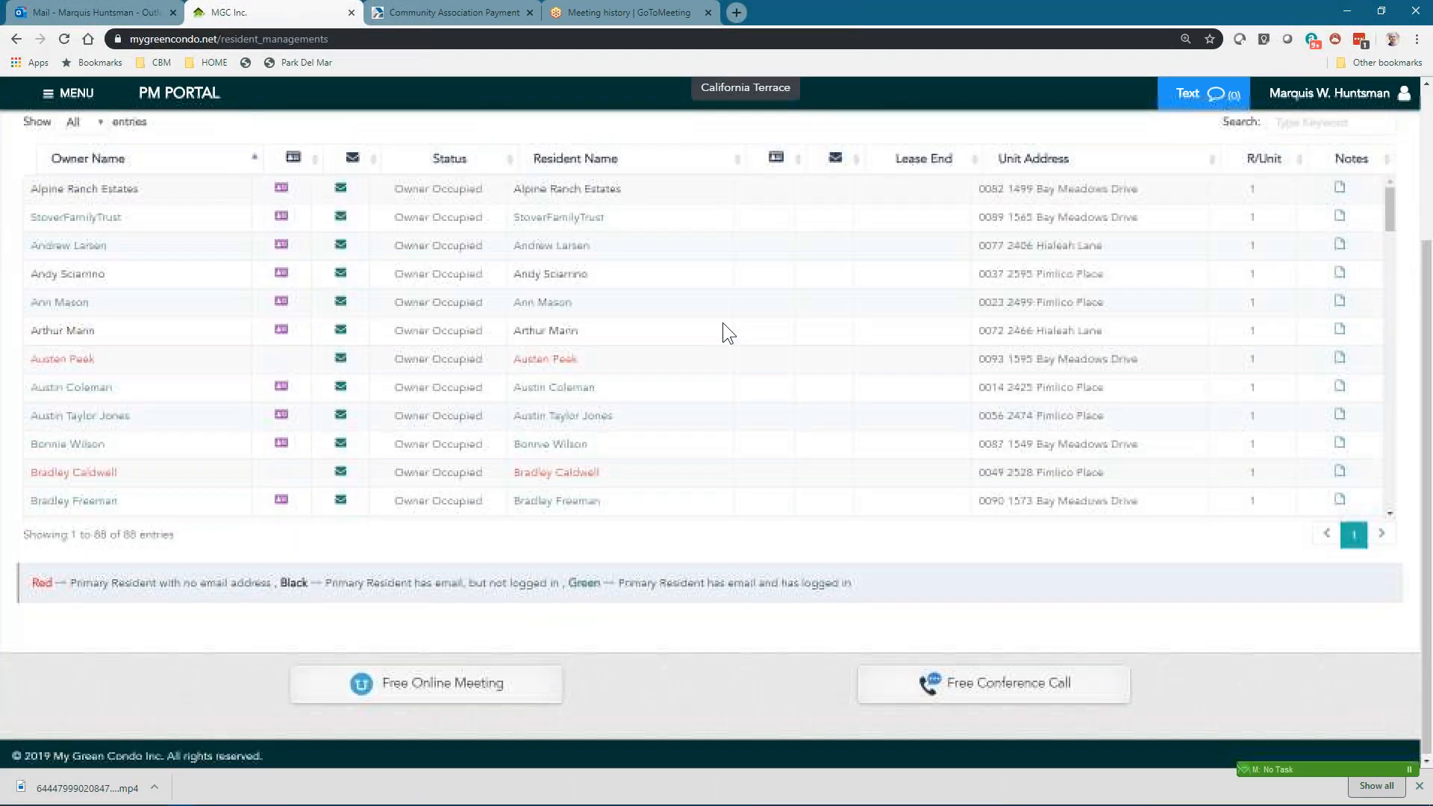
pyautogui.scroll(2, 545, 327)
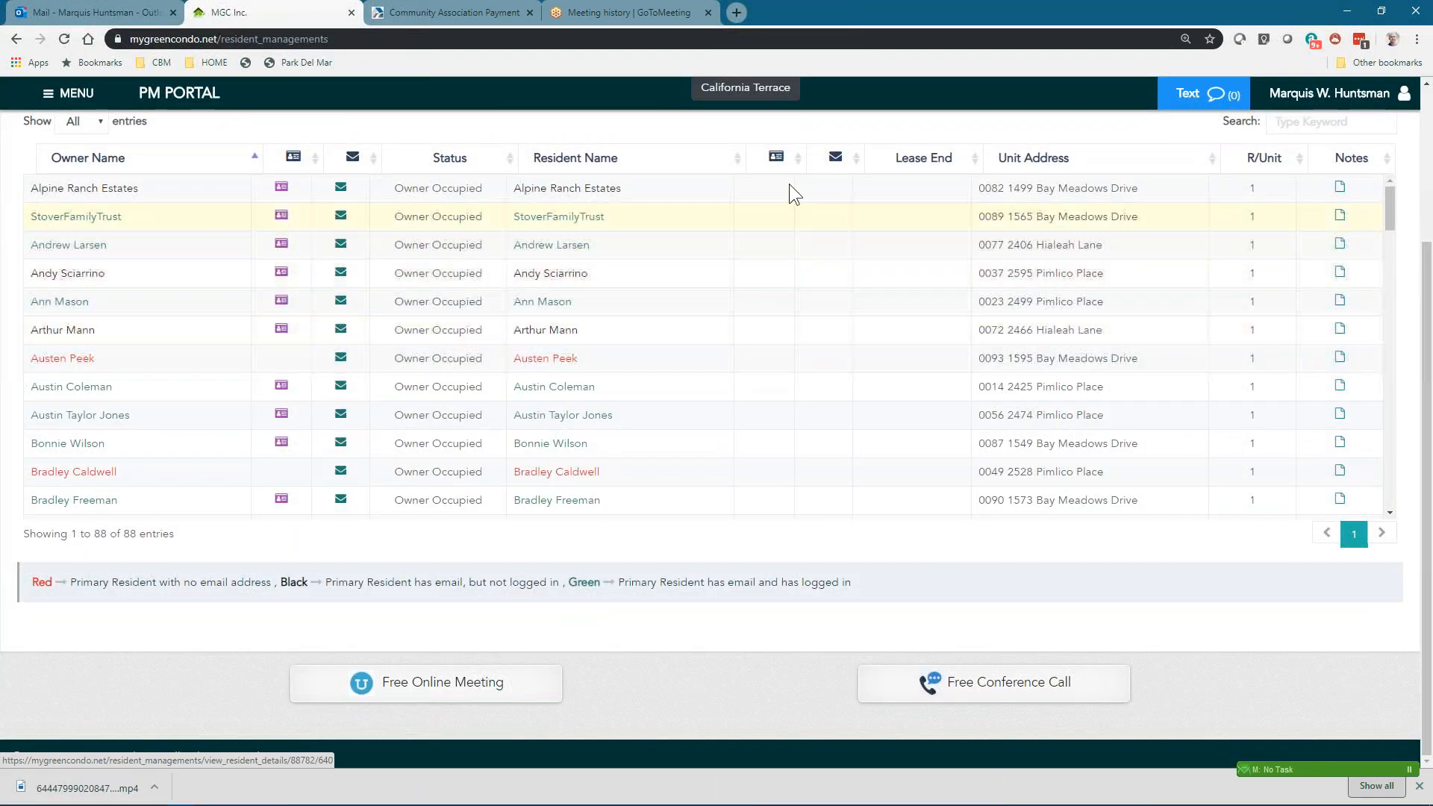